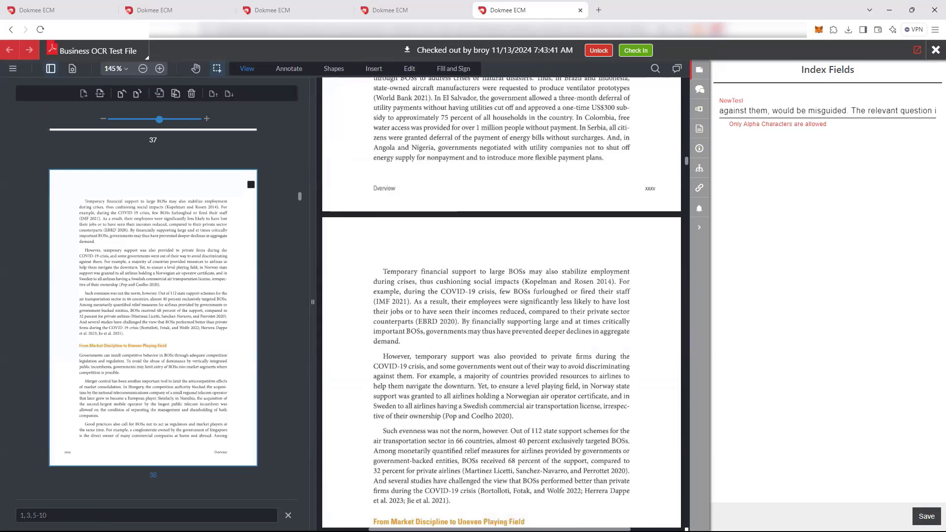
Narrow the page thumbnails pane and insert the 2041-Acme Corp-Acme Corp PDF from File Explorer as page 38 of the document
scroll(152, 315, "up", 7)
left_click_drag(313, 301, 161, 302)
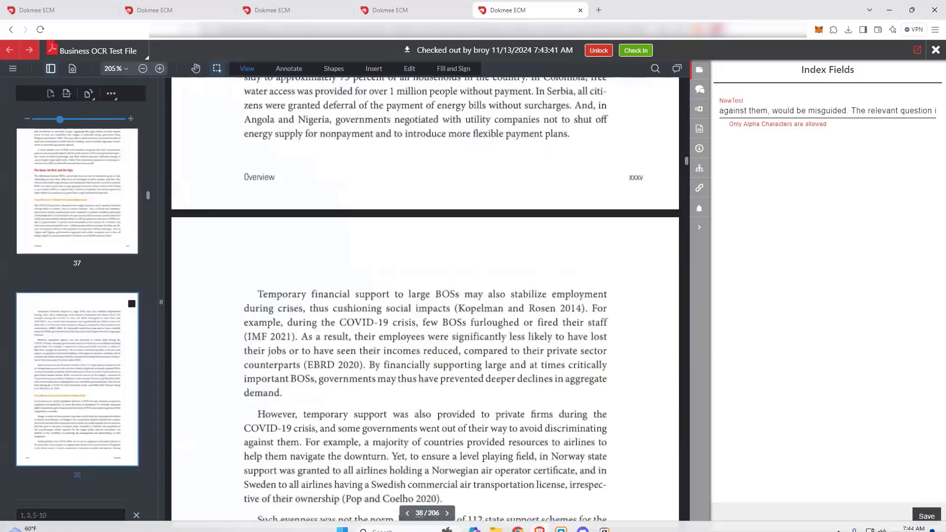
left_click(495, 522)
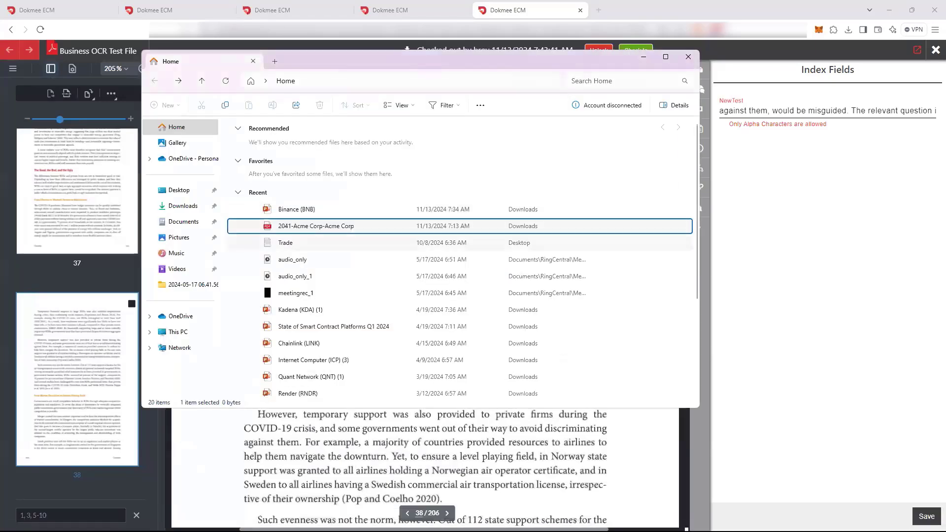
left_click_drag(315, 226, 88, 252)
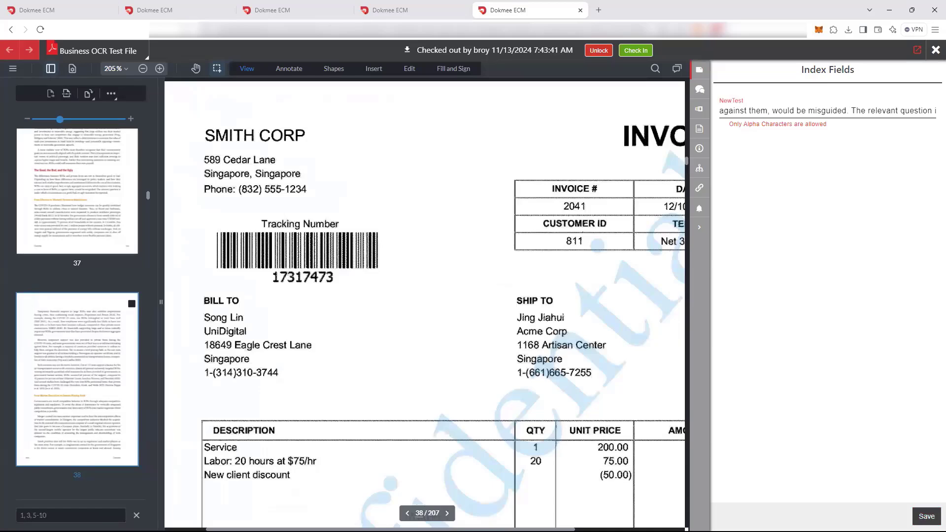
Select pages 36 and 37 and bring up their page extraction form, closing it without extracting
left_click(51, 93)
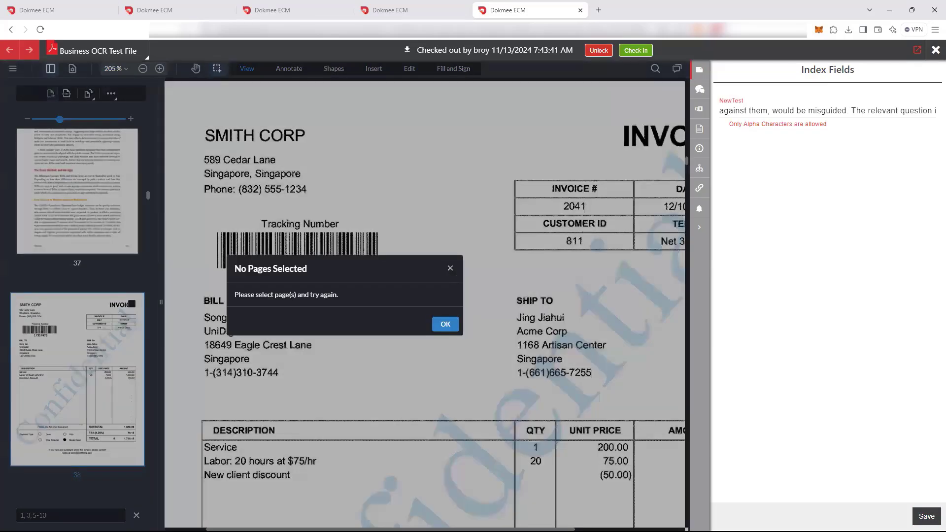
left_click(450, 268)
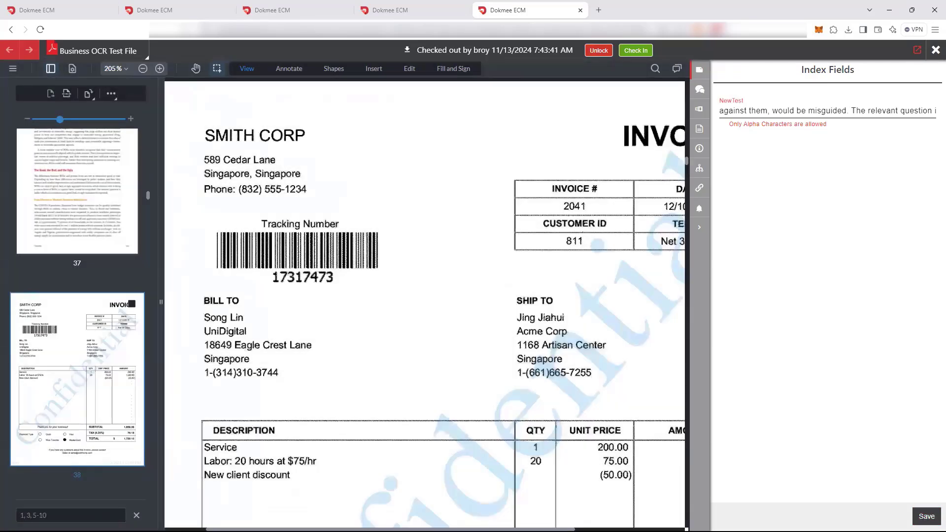
scroll(77, 310, "up", 6)
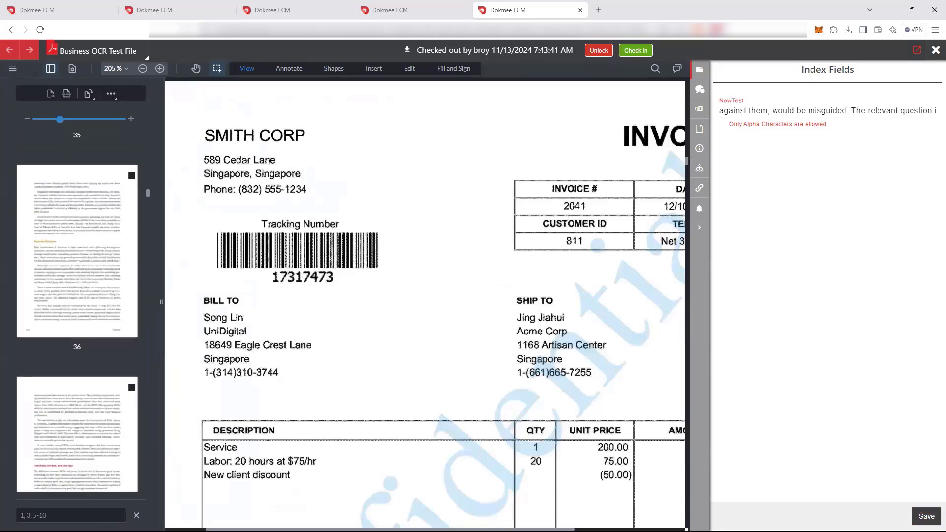
left_click(131, 387)
left_click(131, 175)
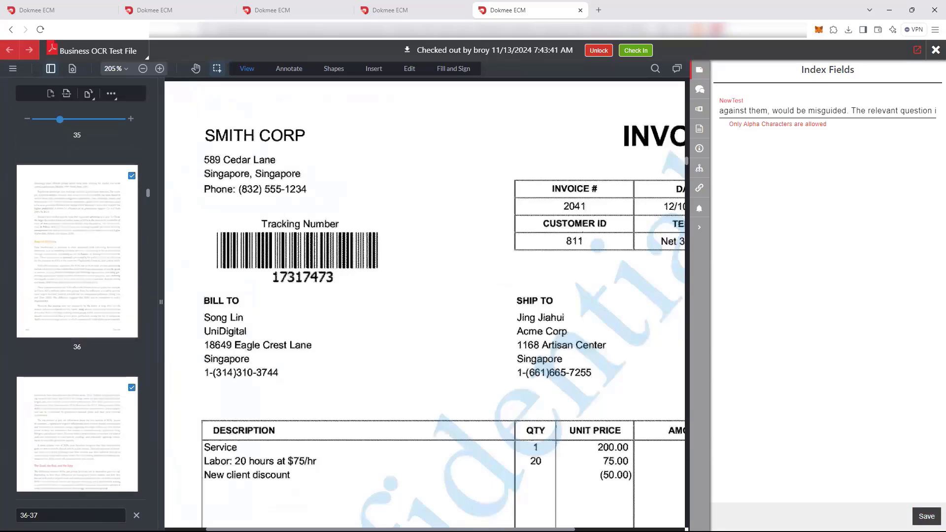
left_click(51, 94)
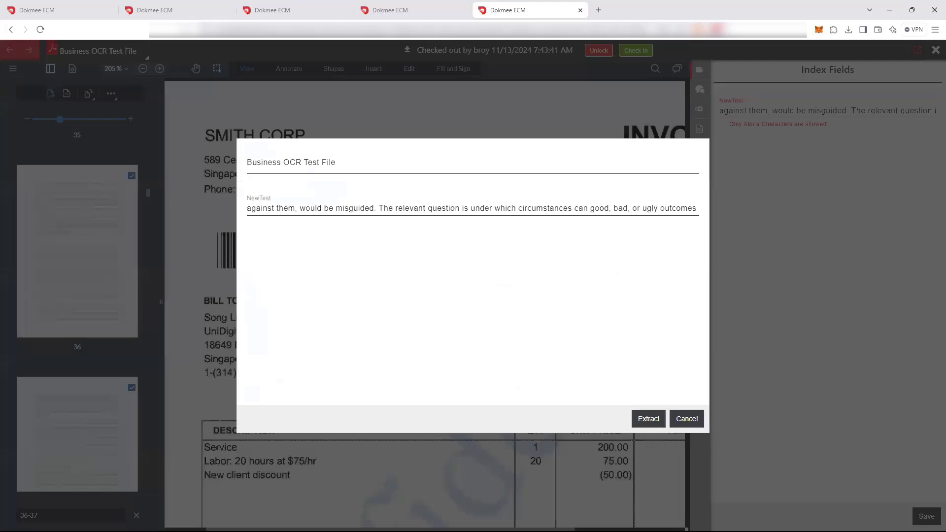
key("Escape")
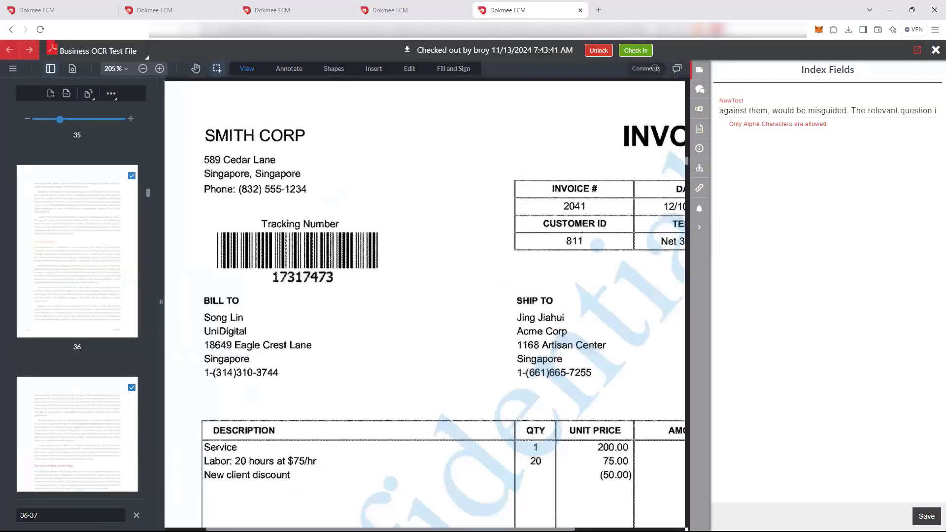
Show the document's comments and highlight the words "lenged and have weaker environmental" on page 37 in yellow
left_click(677, 68)
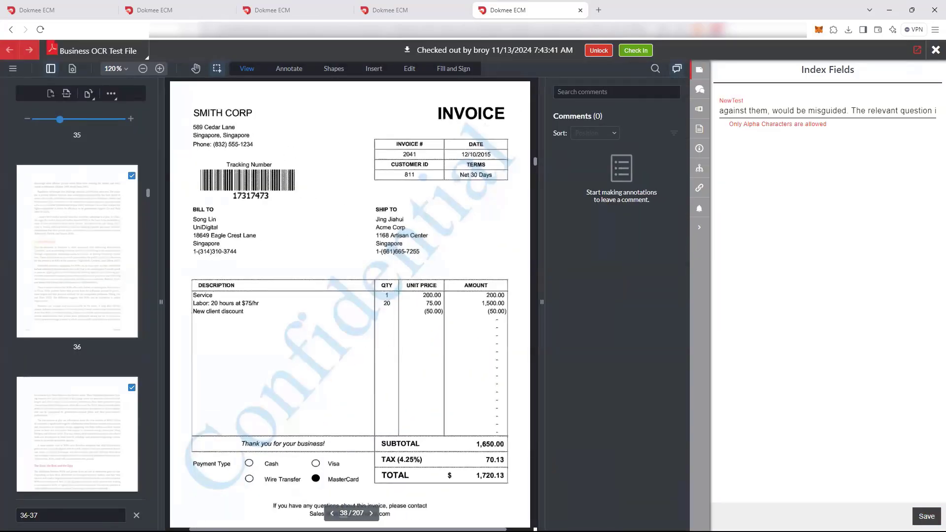
scroll(350, 302, "up", 10)
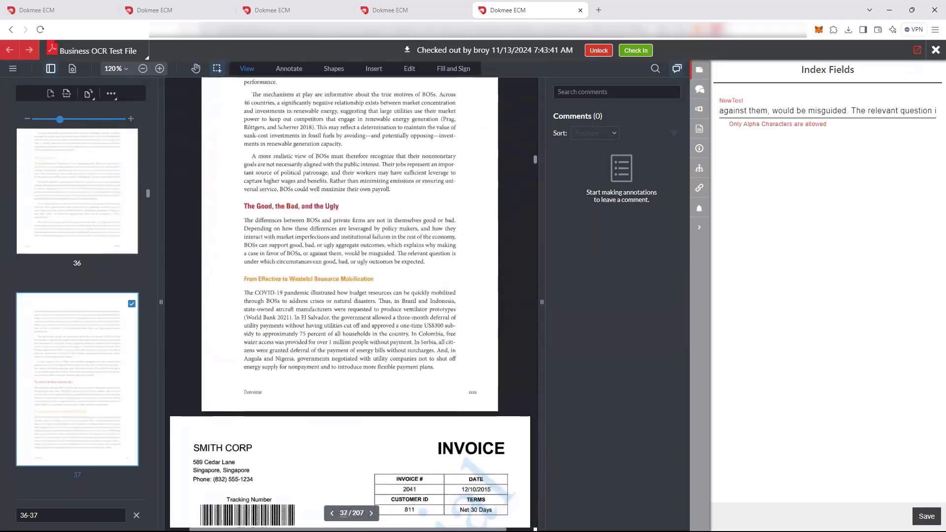
scroll(350, 302, "down", 2)
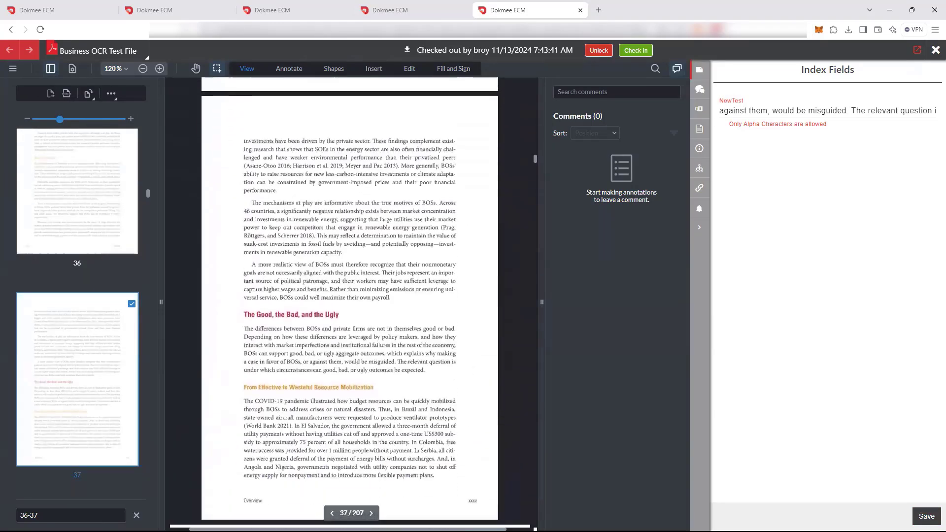
left_click(289, 68)
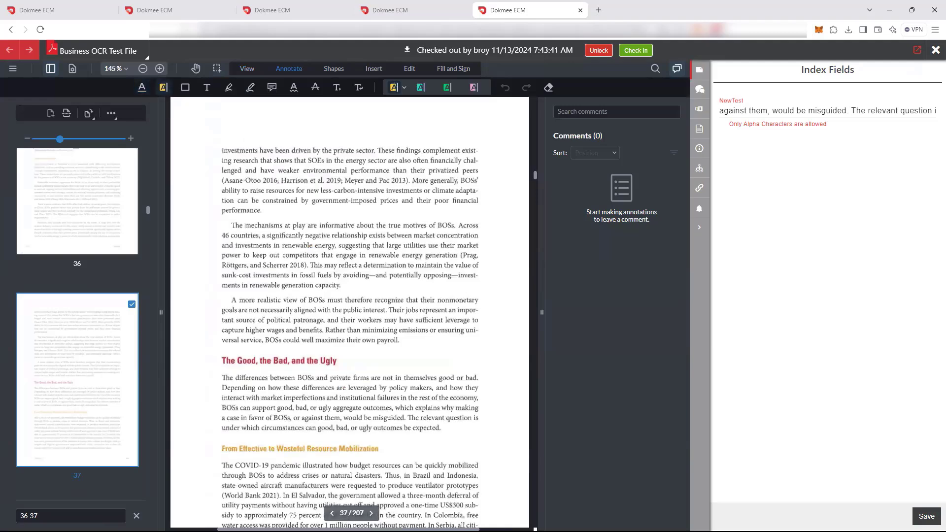
left_click_drag(222, 170, 346, 171)
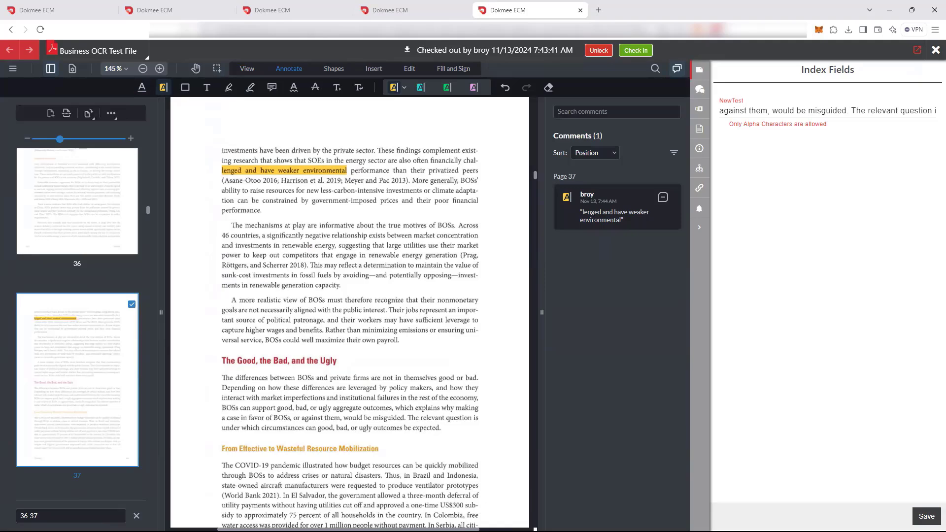
Draw a green freehand circle around the start of the opening lines on page 41
scroll(350, 310, "down", 20)
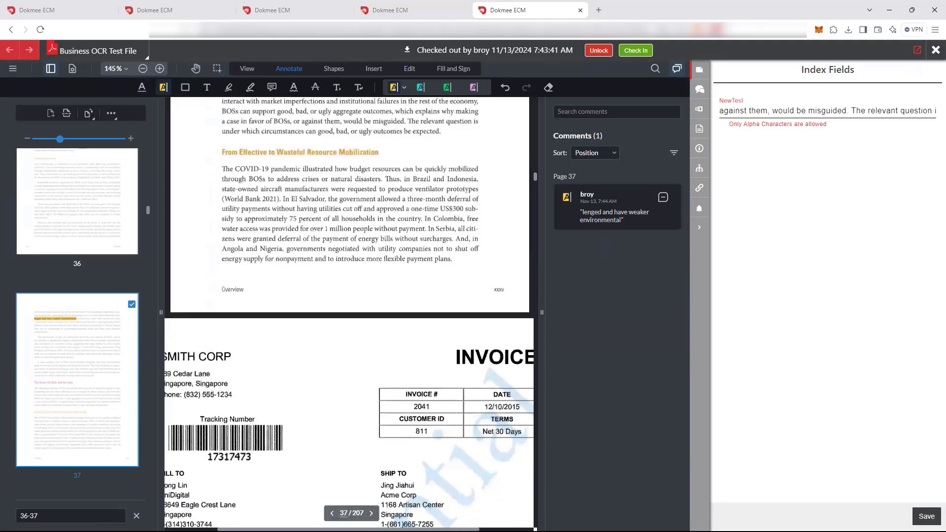
scroll(350, 310, "down", 8)
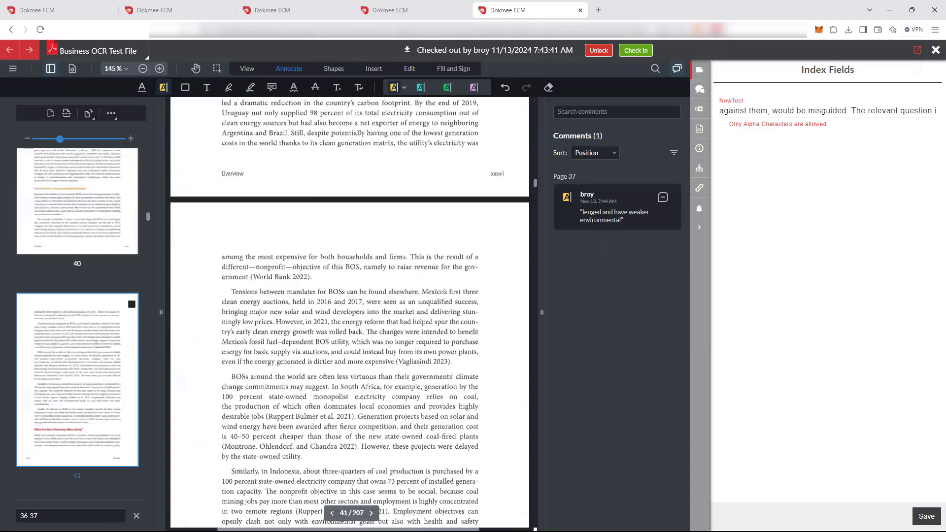
left_click(249, 87)
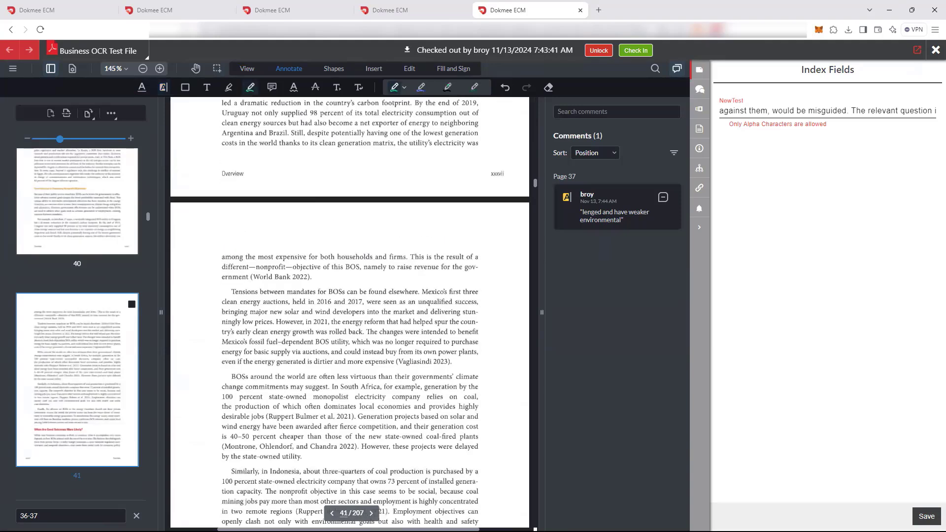
mouse_move(212, 246)
left_mouse_down()
mouse_move(254, 245)
mouse_move(294, 279)
mouse_move(202, 261)
mouse_move(212, 247)
left_mouse_up()
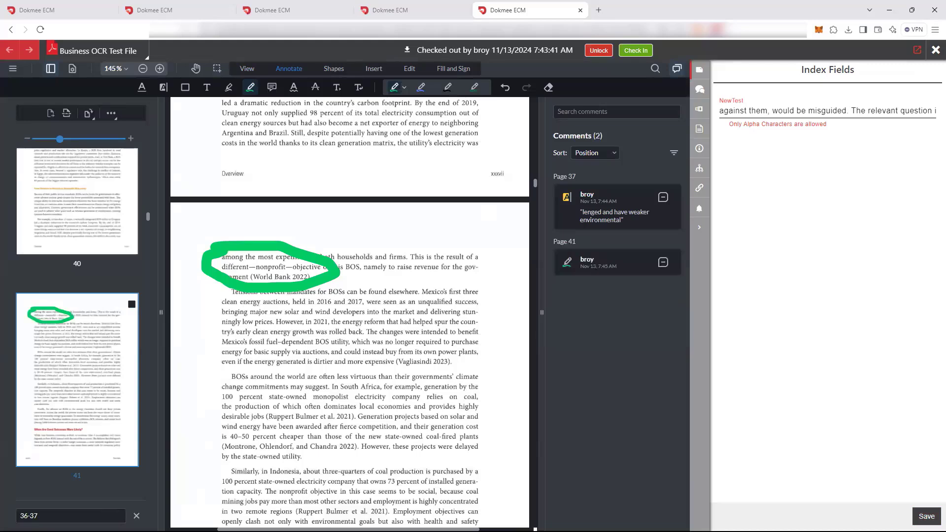
Recolor the freehand circle on page 41 red, set its stroke to 7pt and adjust its placement around the text
left_click(213, 248)
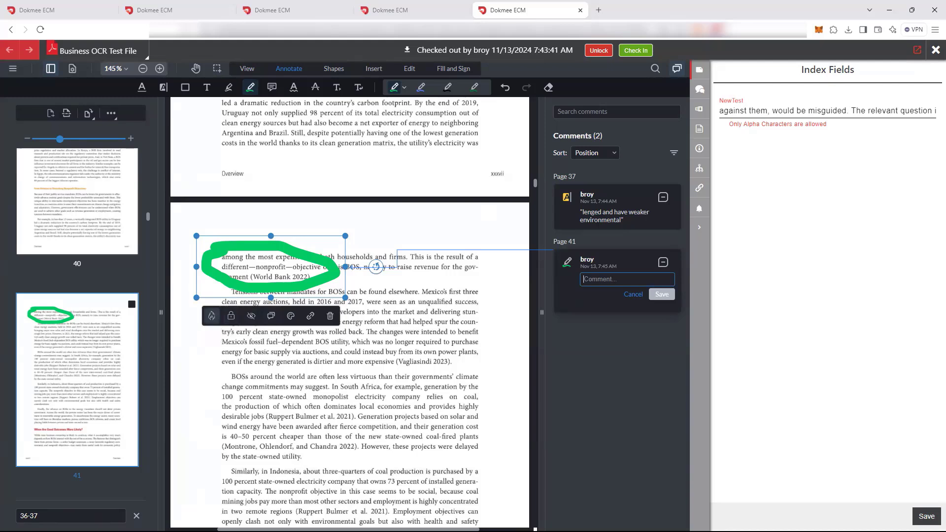
left_click(291, 315)
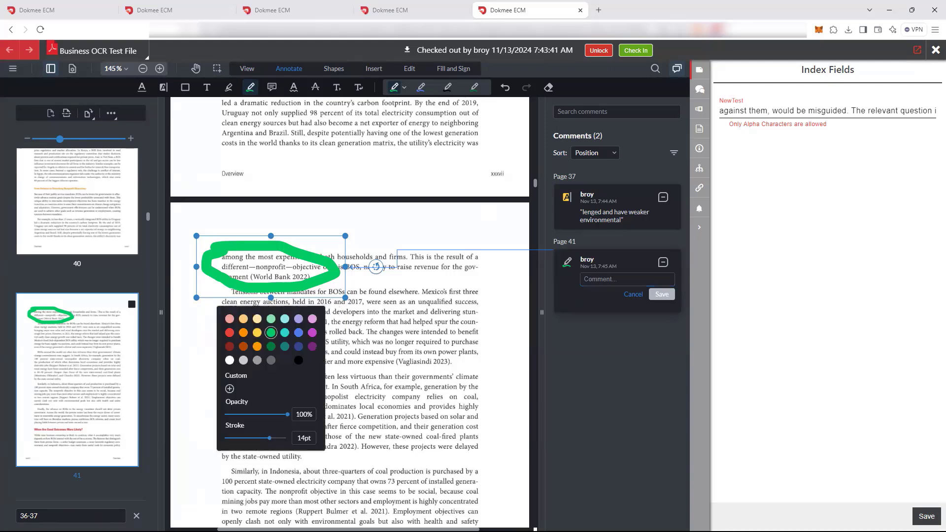
left_click(230, 333)
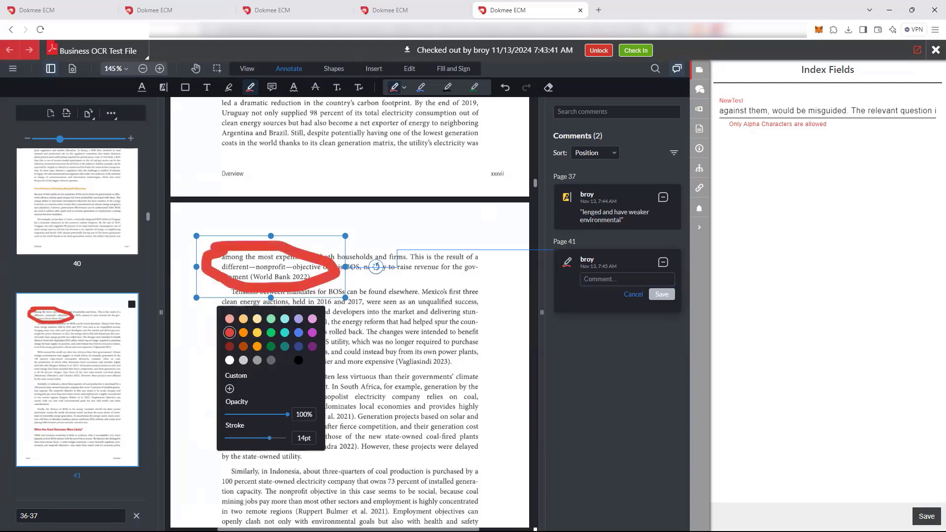
left_click_drag(269, 437, 248, 438)
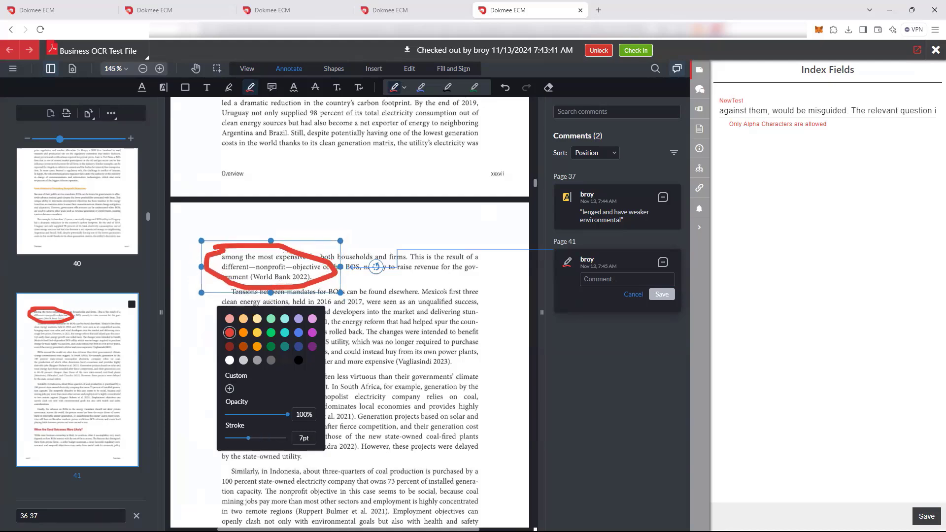
mouse_move(271, 269)
left_mouse_down()
mouse_move(279, 278)
mouse_move(226, 263)
mouse_move(232, 297)
left_mouse_up()
left_click(374, 315)
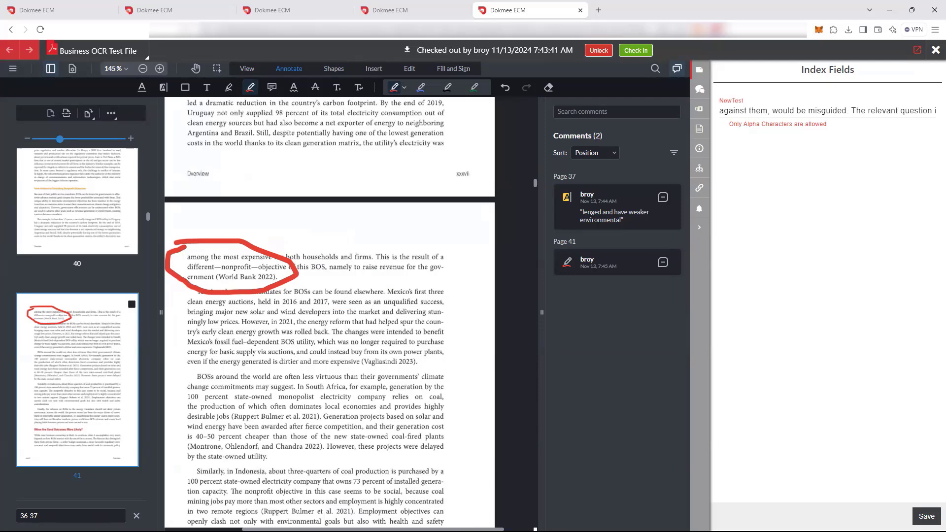
Add the comment "why" to the page 37 highlight and post the reply "because" under it
left_click(617, 207)
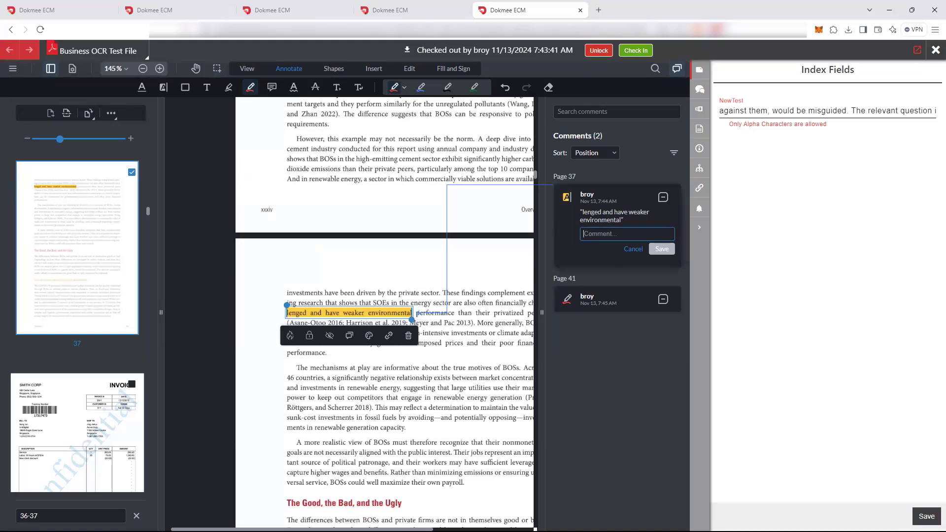
type("why")
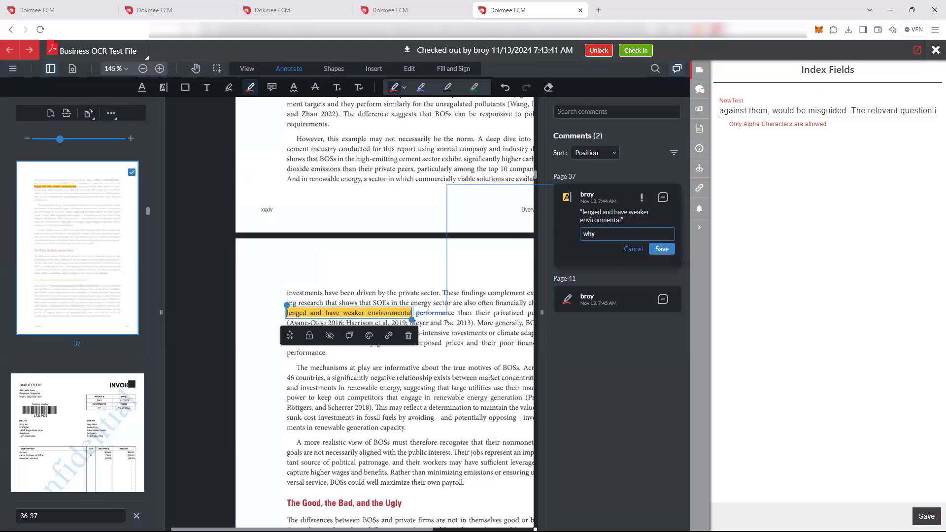
left_click(662, 249)
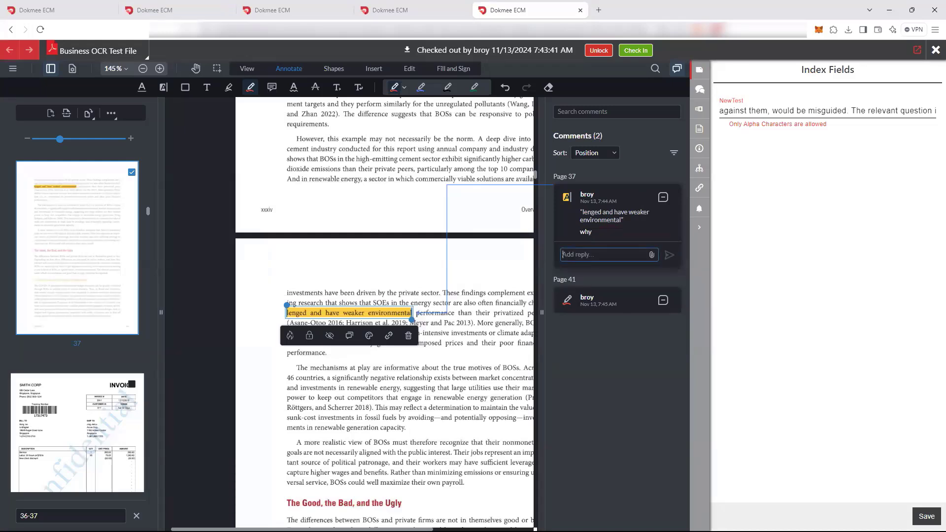
type("because")
key("Return")
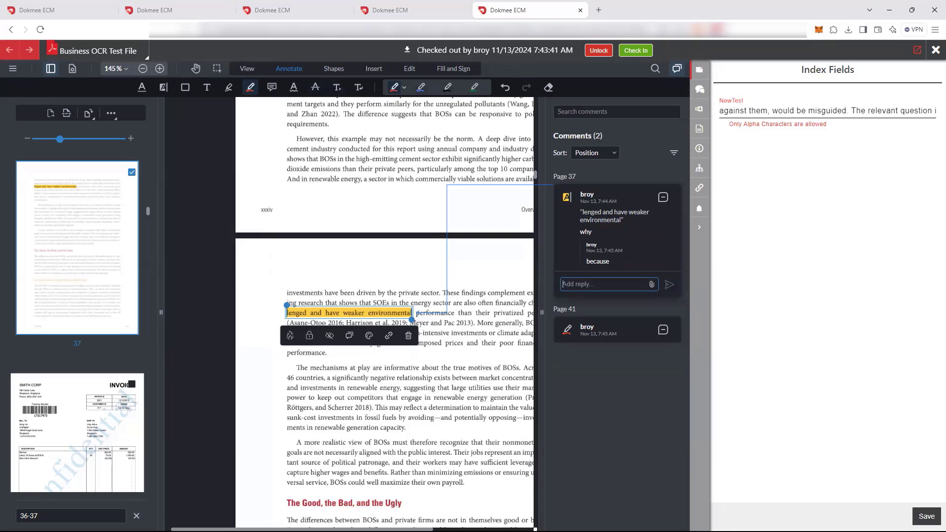
Place a standard APPROVED stamp over the second paragraph on page 37
left_click(334, 68)
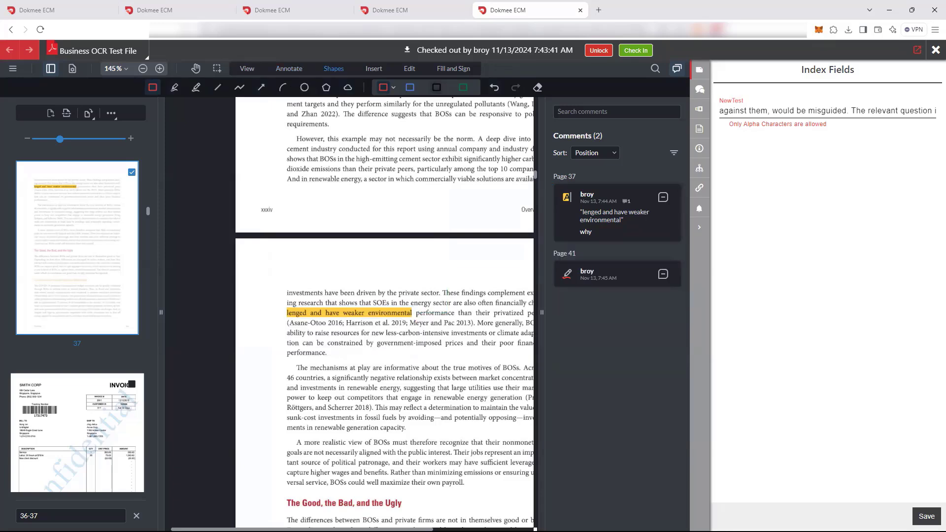
left_click(373, 69)
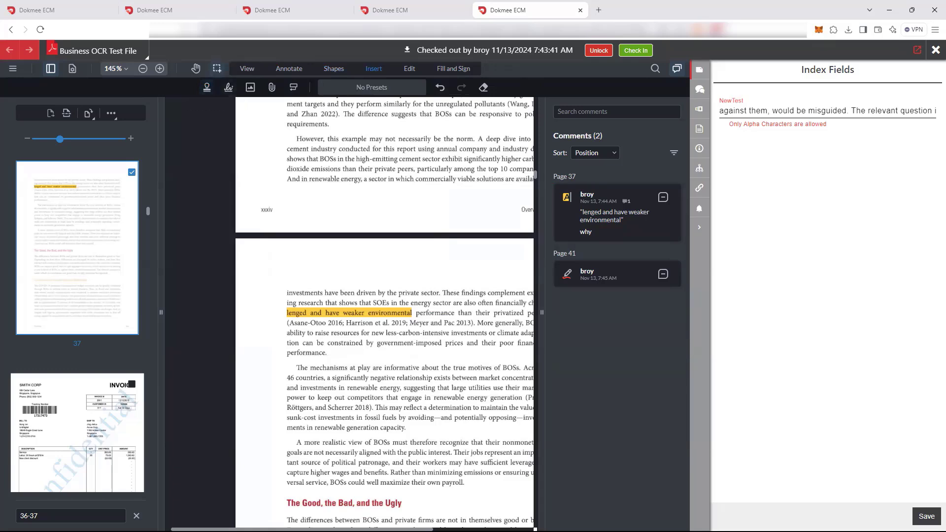
left_click(207, 87)
left_click(416, 87)
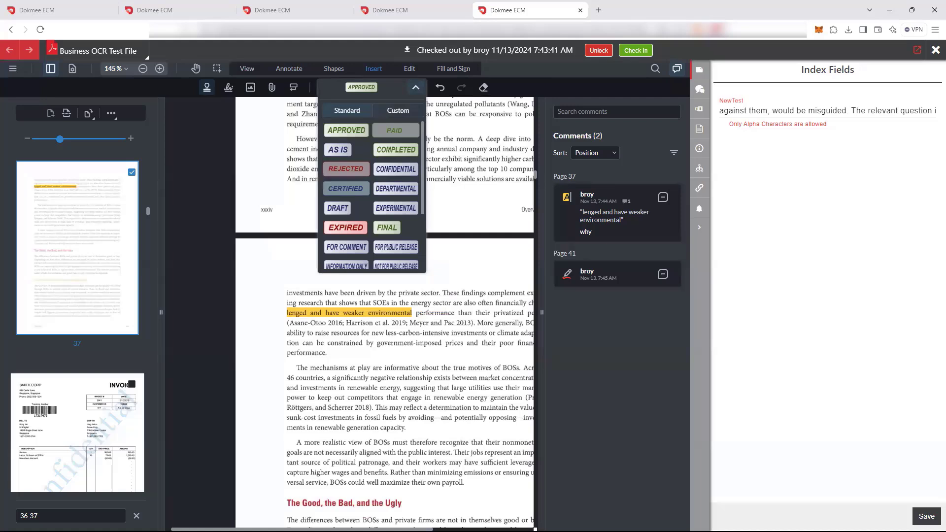
left_click(346, 130)
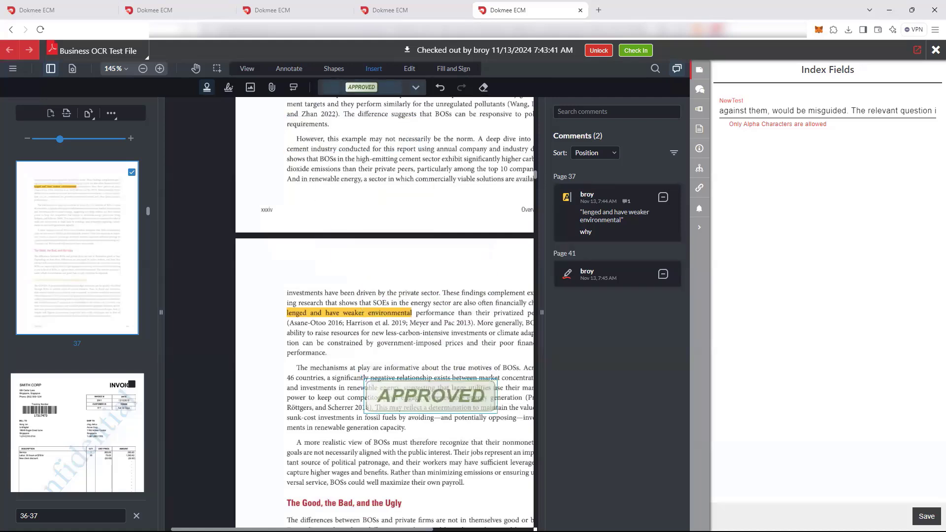
left_click(430, 396)
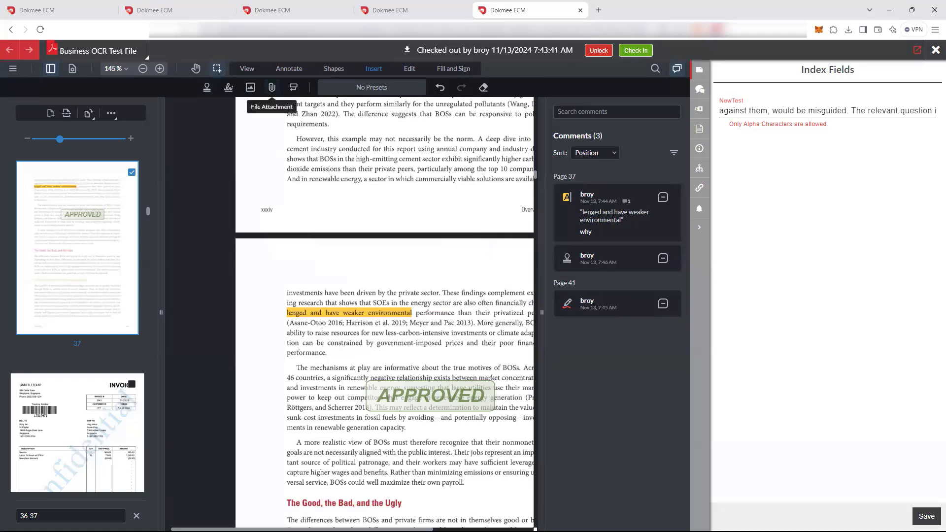
Attach the Kadena (KDA) (1) file from the Downloads folder to page 37
left_click(271, 87)
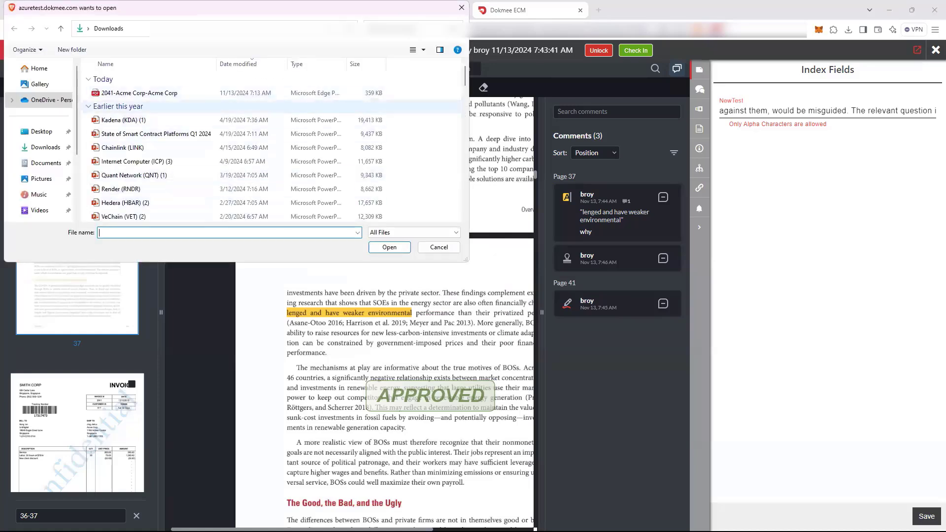
left_click(148, 120)
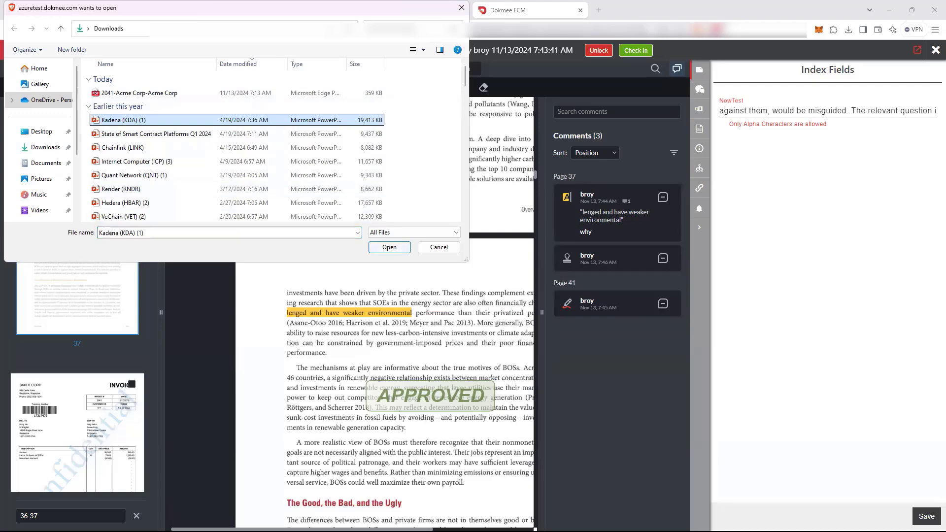
left_click(389, 248)
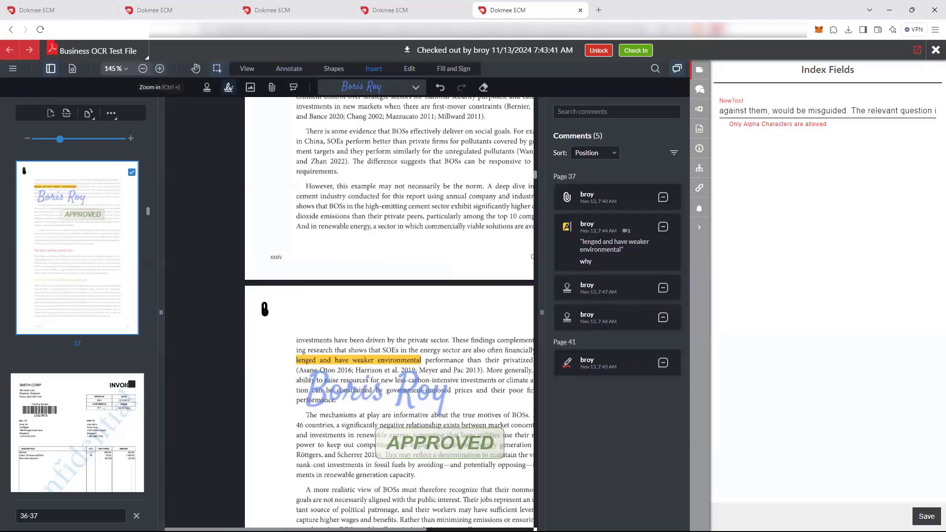
Set the opacity of the blue signature on page 37 to 41%
left_click(159, 68)
left_click(159, 69)
left_click(159, 69)
left_click(159, 68)
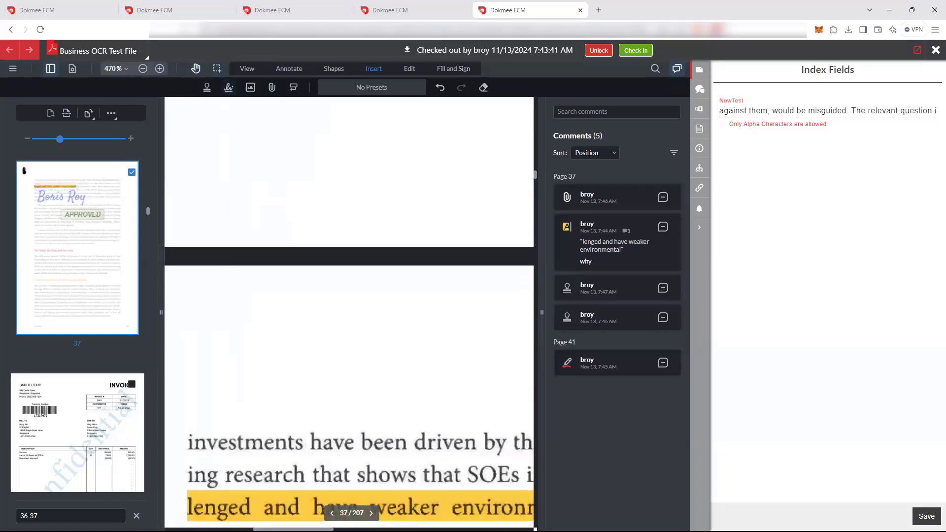
mouse_move(355, 404)
left_mouse_down()
mouse_move(298, 210)
mouse_move(309, 143)
left_mouse_up()
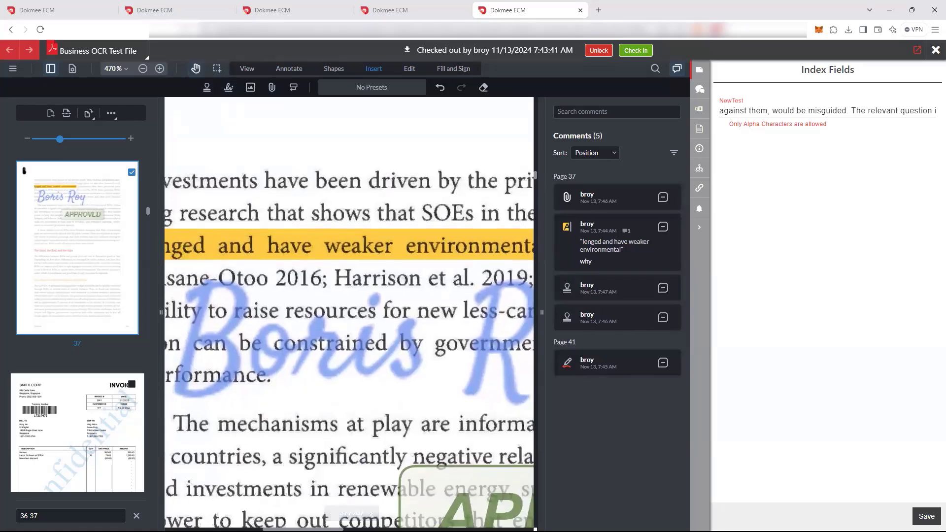
left_click(353, 362)
left_click(423, 447)
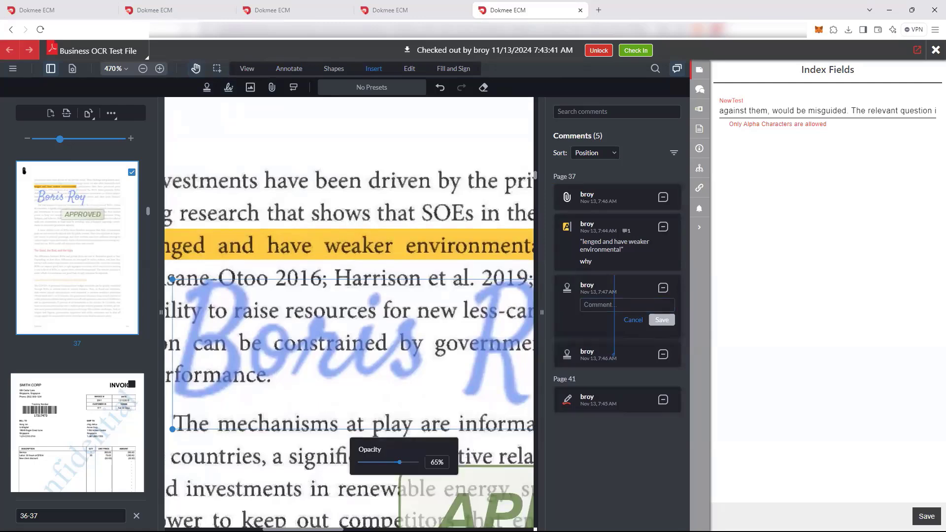
mouse_move(399, 462)
left_mouse_down()
mouse_move(420, 462)
mouse_move(374, 462)
mouse_move(385, 462)
left_mouse_up()
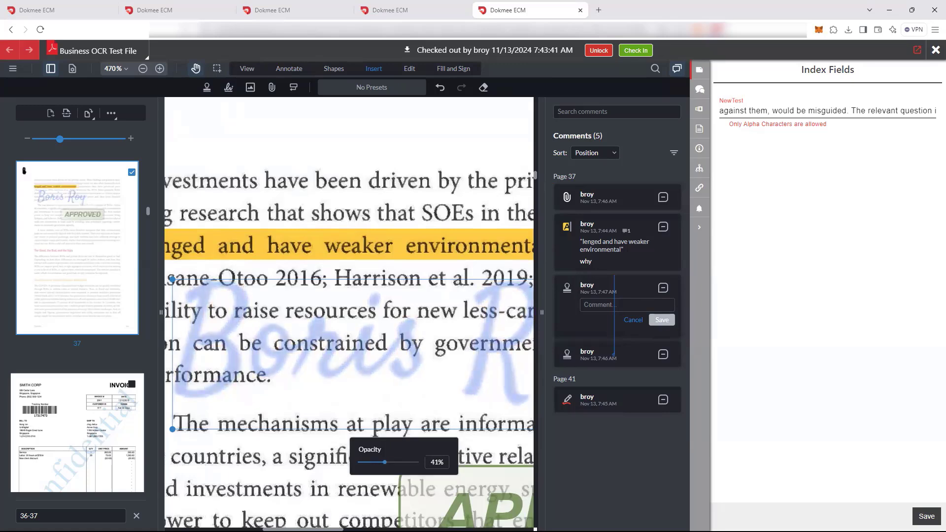
left_click(340, 197)
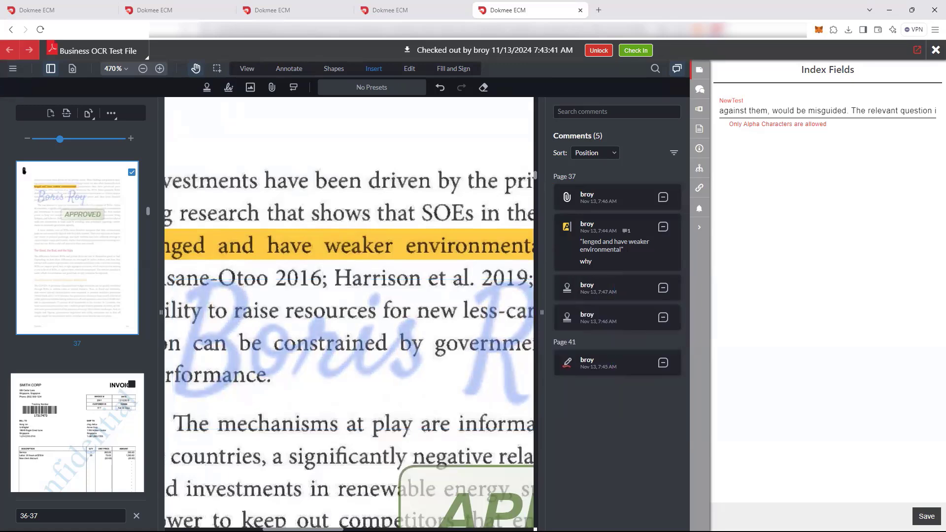
mouse_move(336, 247)
left_click(410, 68)
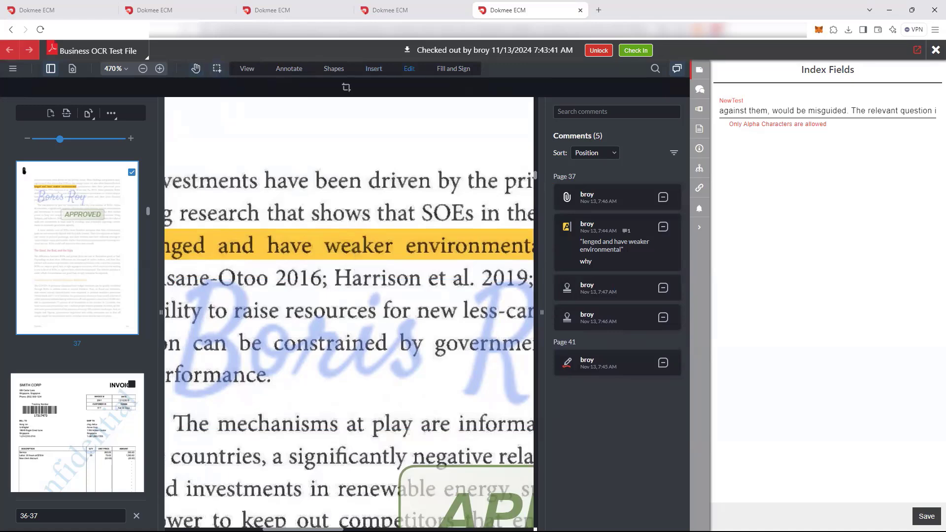
left_click(374, 68)
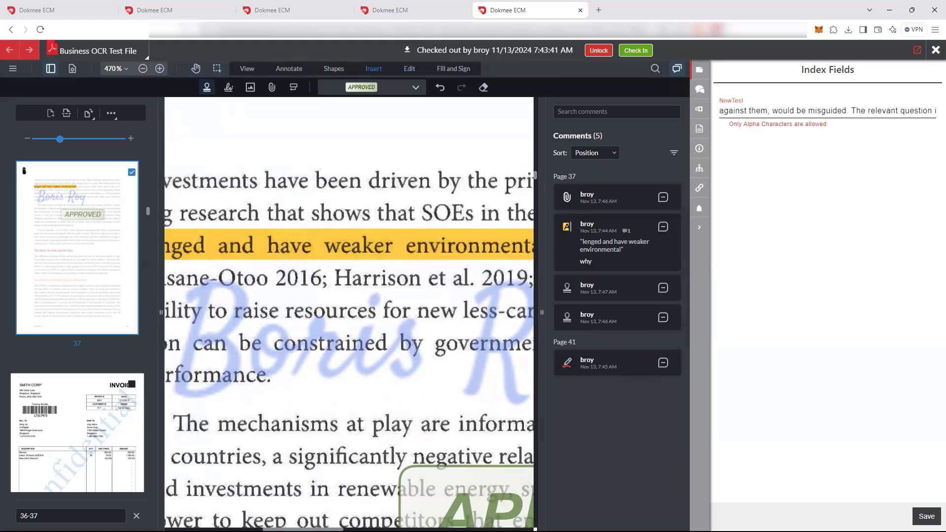
left_click(333, 69)
left_click(289, 68)
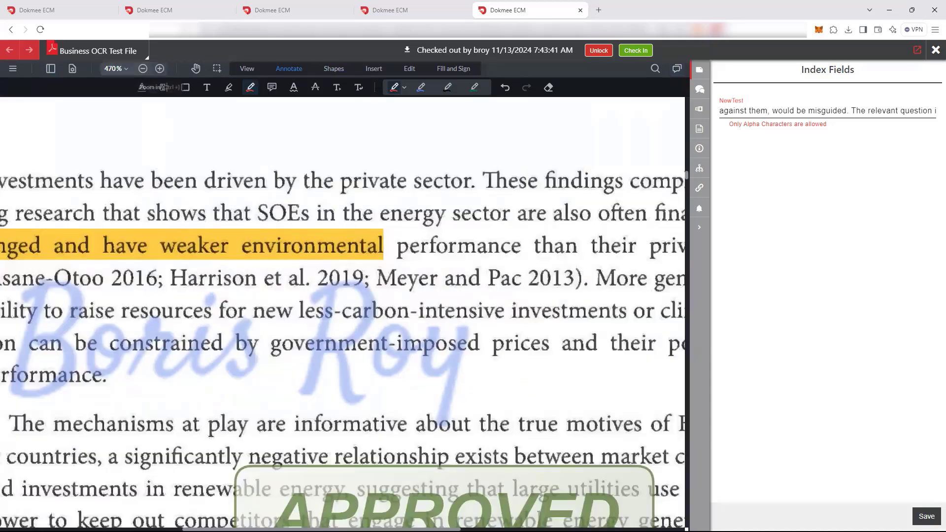
left_click(160, 69)
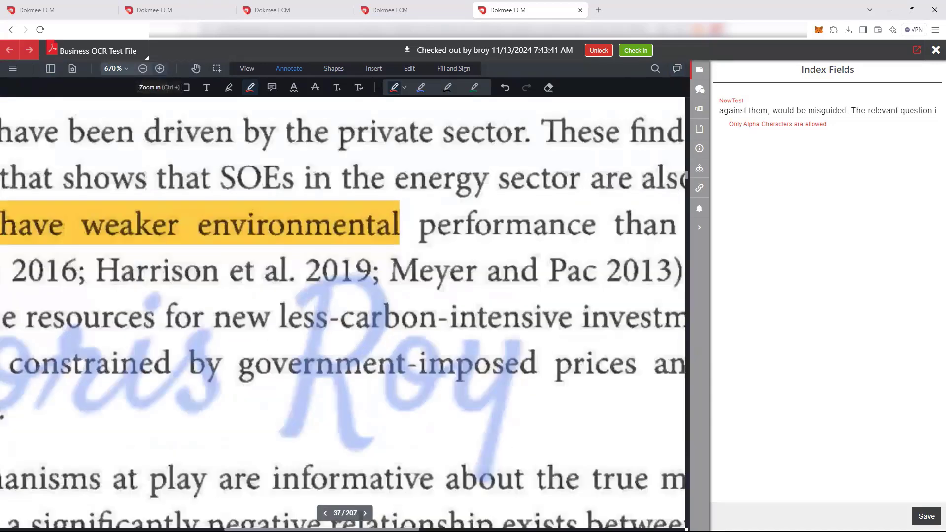
left_click(159, 69)
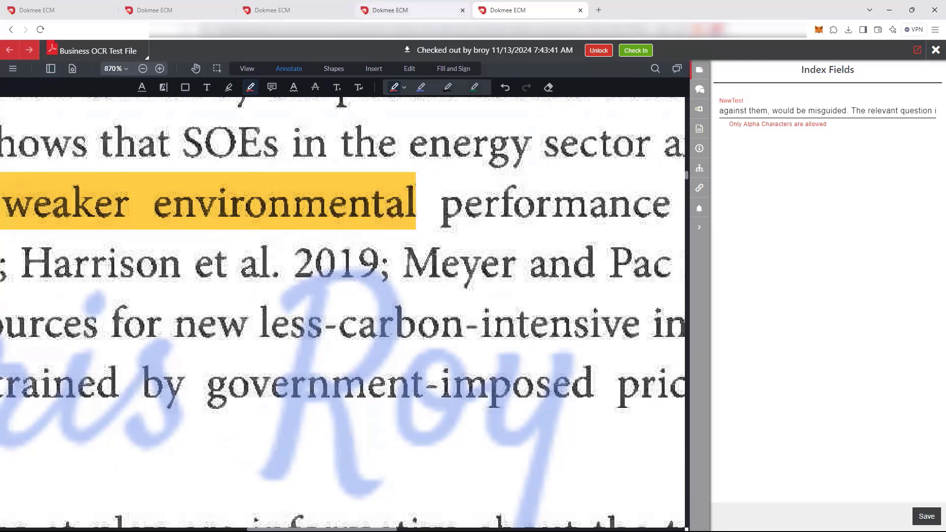
Switch to the open Chainlink presentation and look through its slides
left_click(404, 10)
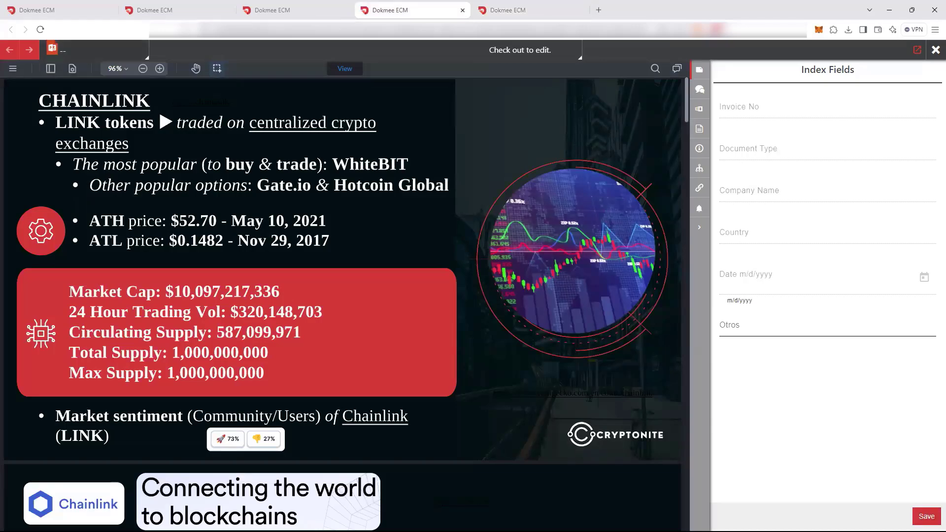
scroll(342, 305, "down", 6)
scroll(342, 304, "down", 20)
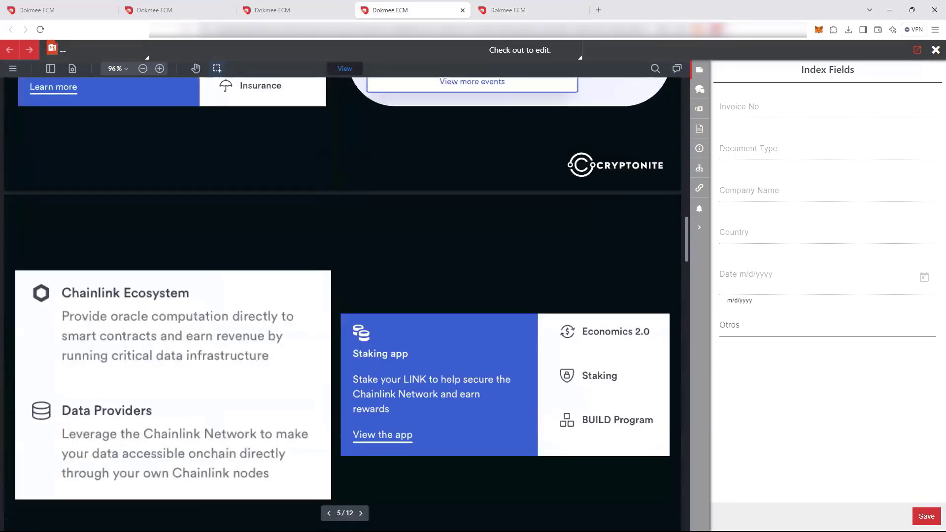
scroll(342, 305, "down", 6)
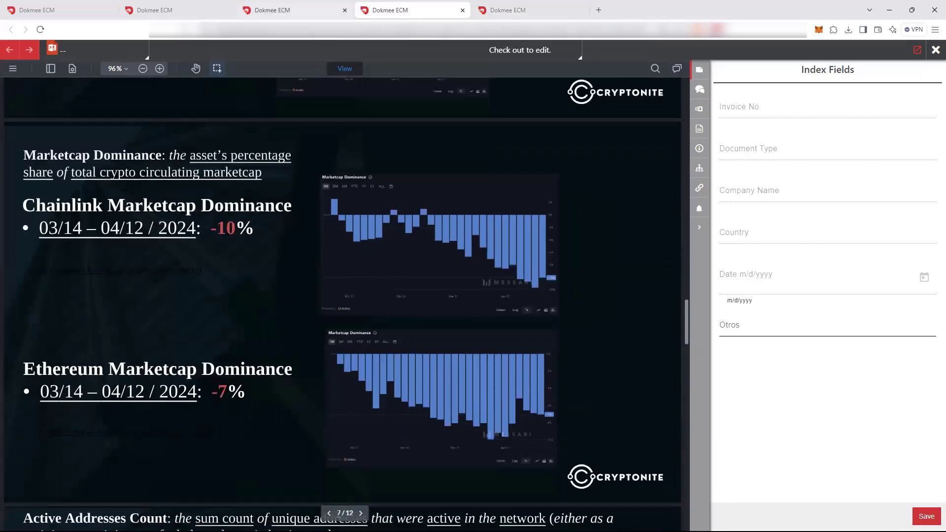
Switch to the open architectural DWG drawing and examine the annotations around the upper stair flight at 1263% zoom
left_click(294, 10)
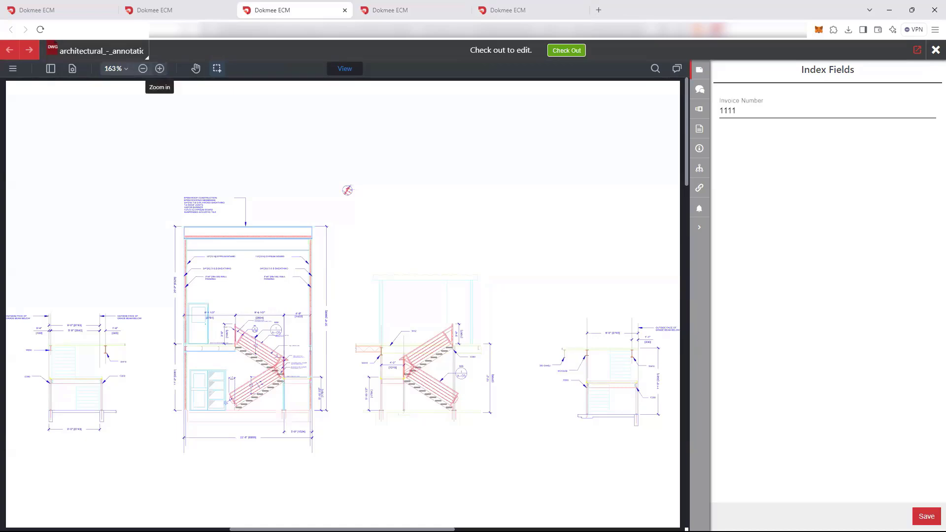
left_click(160, 68)
left_click(159, 68)
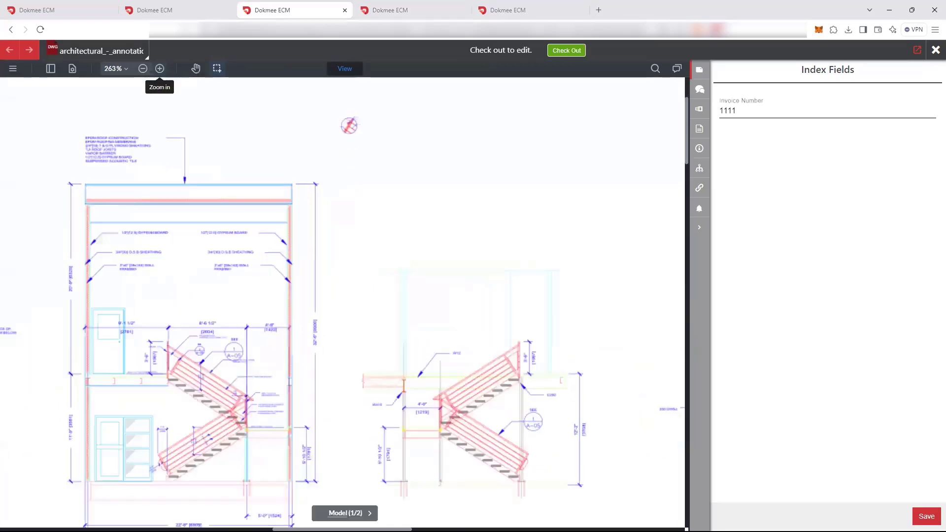
left_click(159, 68)
left_click(160, 68)
left_click(159, 68)
left_click(160, 69)
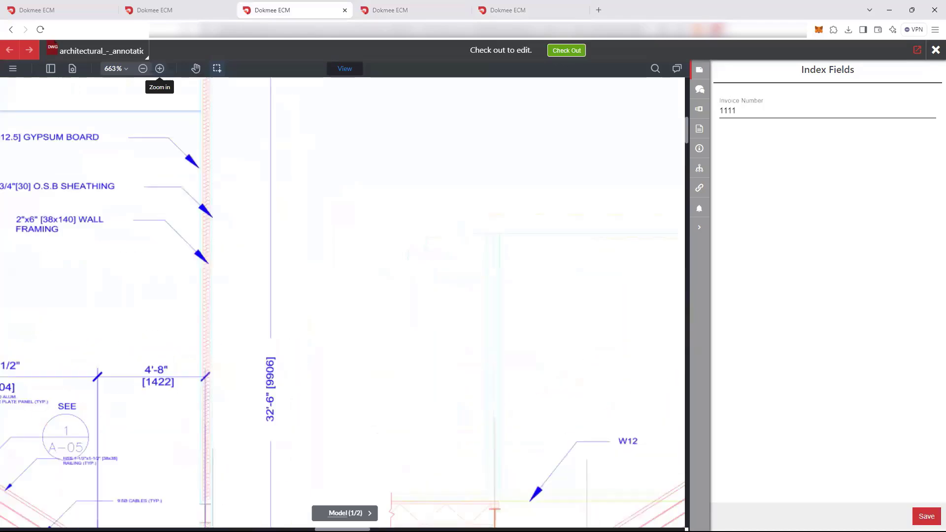
left_click(159, 68)
left_click(160, 68)
left_click(160, 69)
left_click(199, 69)
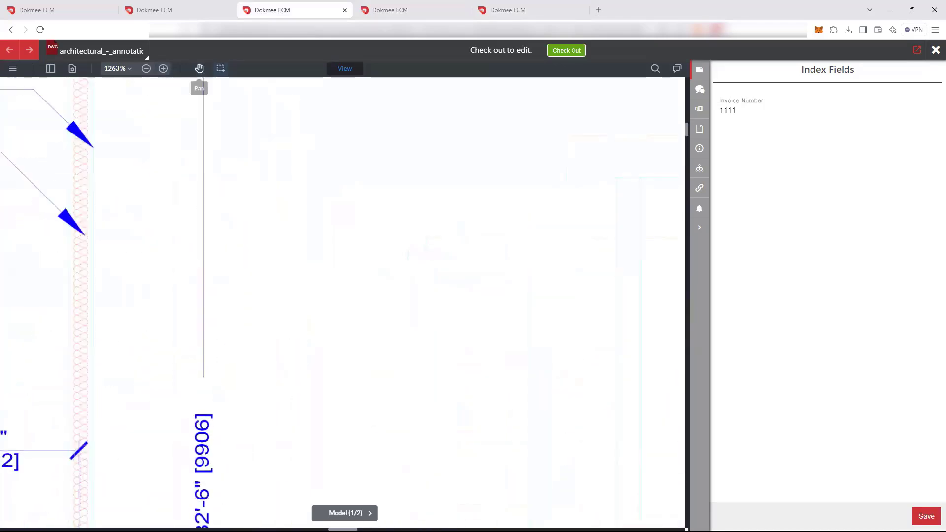
left_click_drag(140, 266, 641, 156)
mouse_move(246, 394)
left_mouse_down()
mouse_move(418, 223)
mouse_move(370, 170)
mouse_move(381, 155)
mouse_move(377, 125)
left_mouse_up()
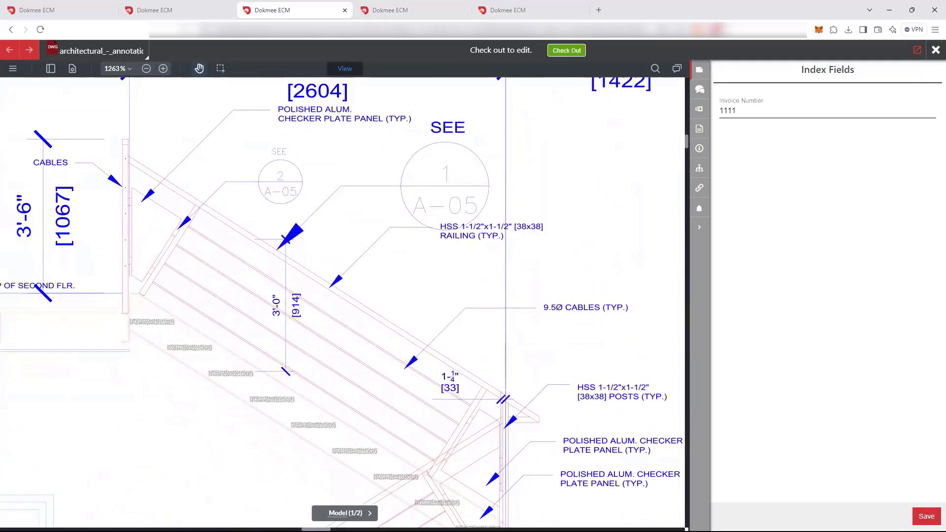
Inspect the stair railing's lines, callouts and dimension text at 4063% zoom
left_click(163, 69)
left_click(163, 68)
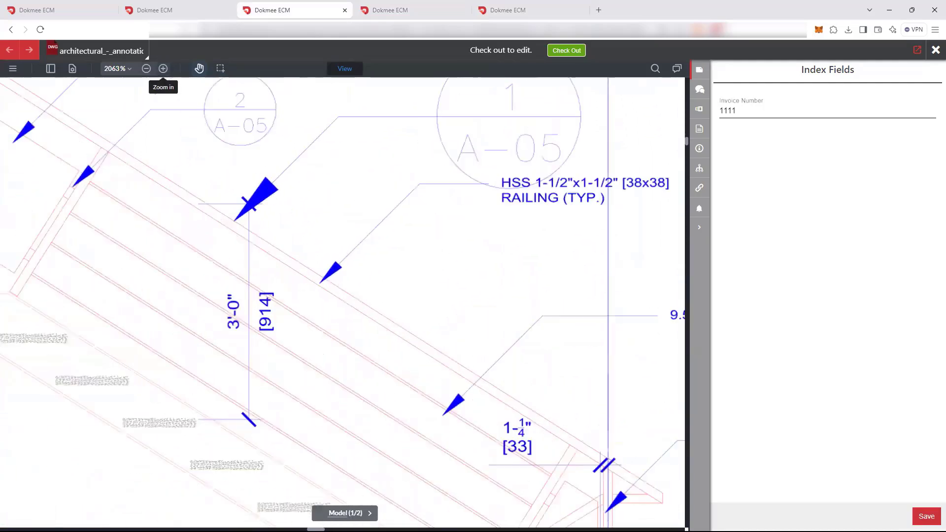
left_click(163, 69)
left_click(163, 68)
left_click(163, 69)
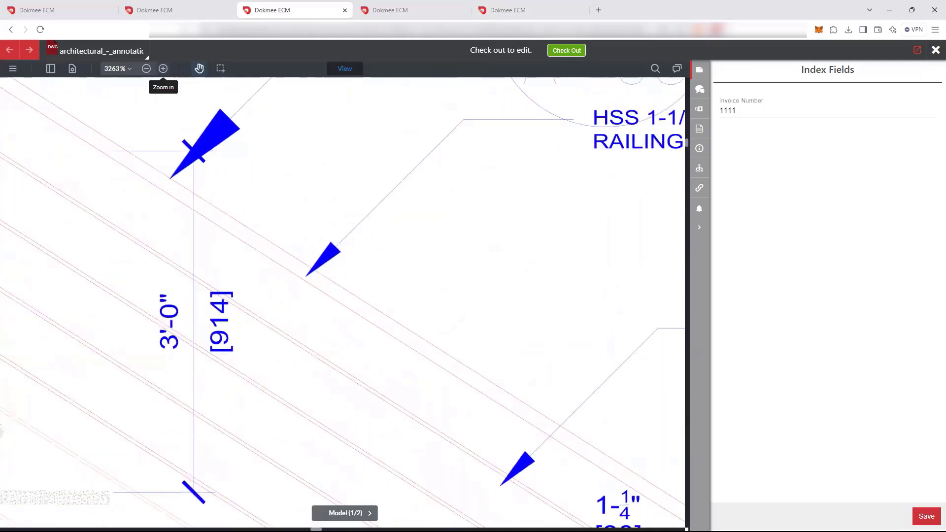
left_click(163, 69)
left_click(163, 68)
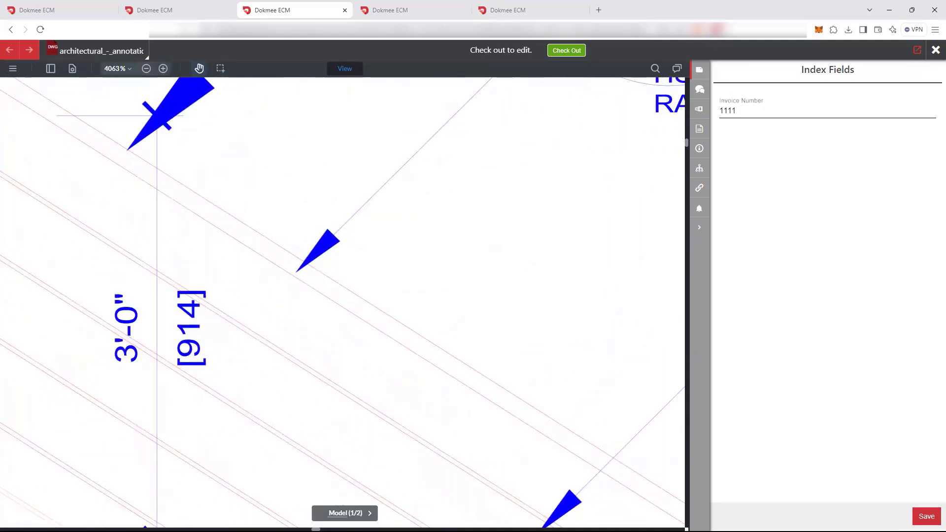
left_click_drag(458, 236, 211, 346)
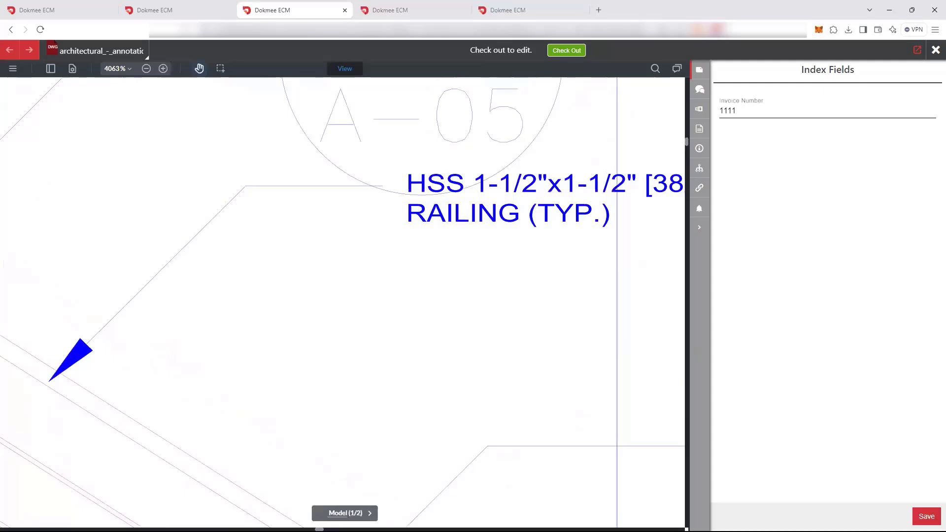
mouse_move(493, 276)
left_mouse_down()
mouse_move(354, 323)
mouse_move(186, 206)
mouse_move(137, 143)
left_mouse_up()
mouse_move(173, 365)
left_mouse_down()
mouse_move(240, 317)
mouse_move(567, 153)
left_mouse_up()
mouse_move(305, 275)
left_mouse_down()
mouse_move(556, 238)
mouse_move(596, 257)
left_mouse_up()
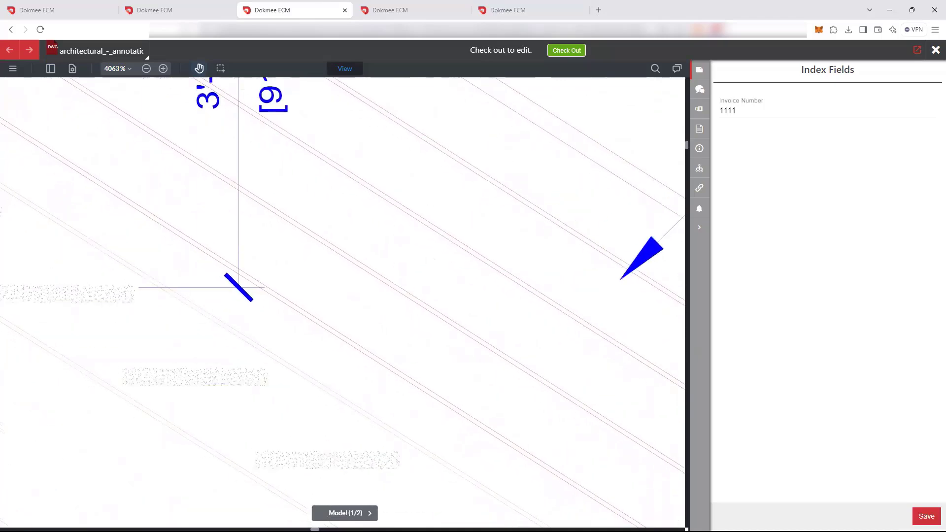
left_click_drag(256, 211, 406, 354)
left_click_drag(295, 217, 429, 368)
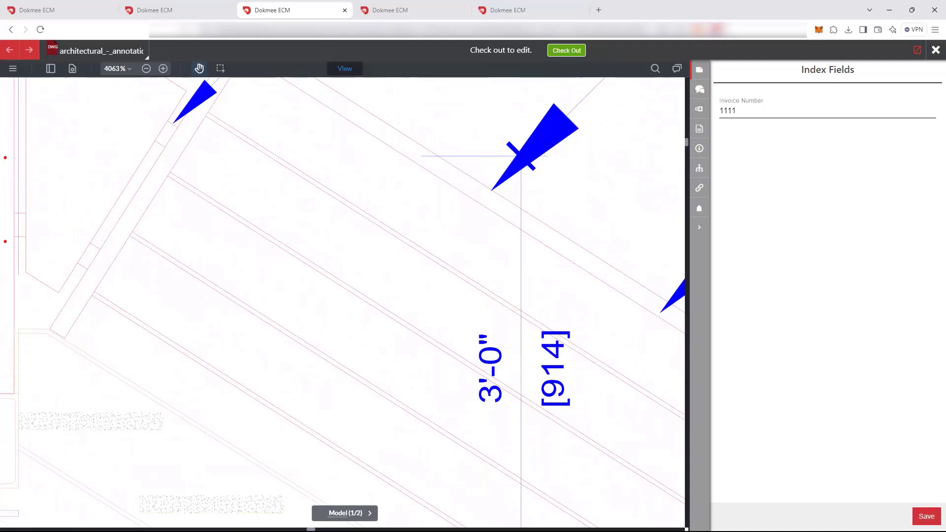
Hide the Arch_Section_VP, Arch_Section_Wall and LAYER11A layers of the architectural drawing
left_click(50, 69)
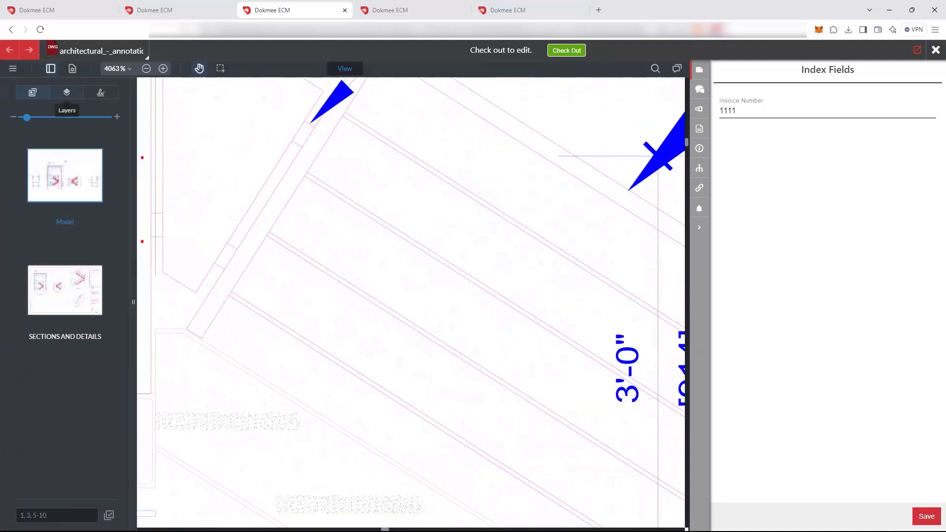
left_click(67, 92)
left_click(30, 207)
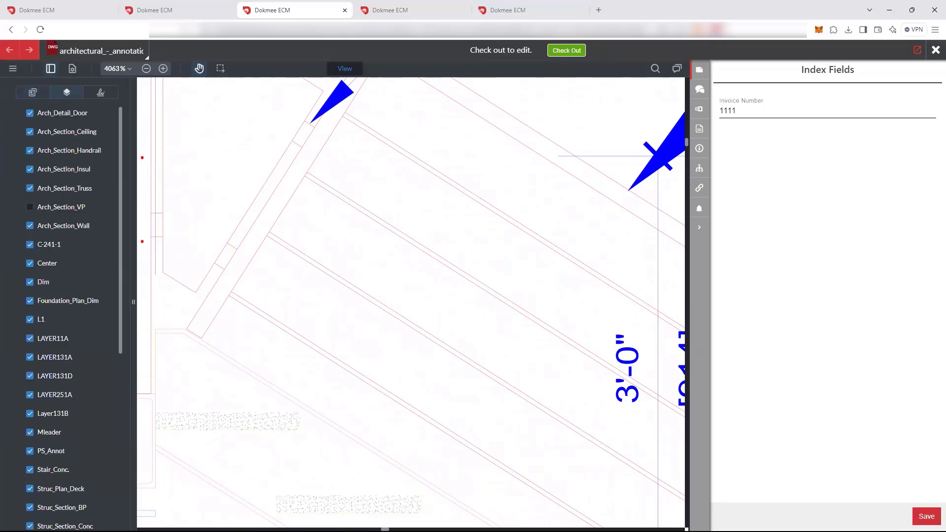
left_click(30, 226)
left_click(30, 338)
View the open Search Document Link API Call document and return to the Business OCR Test File
left_click(177, 10)
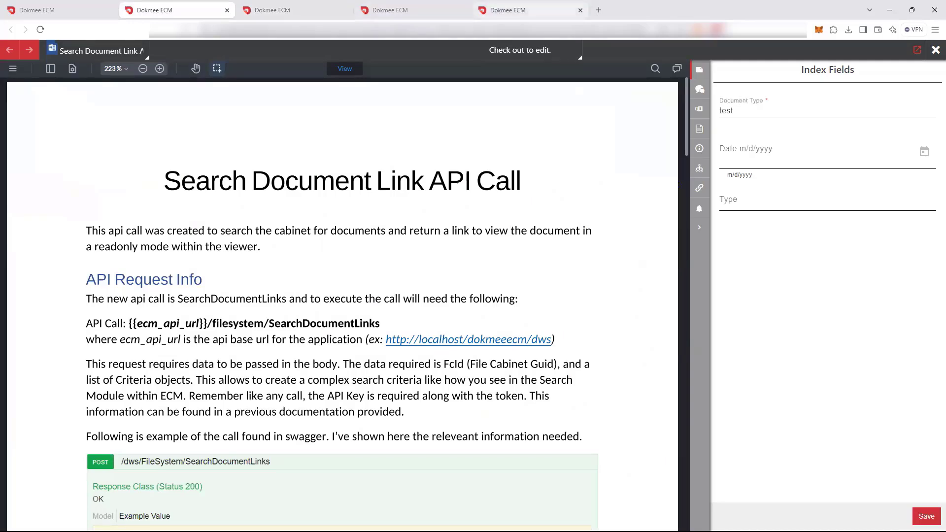
left_click(529, 10)
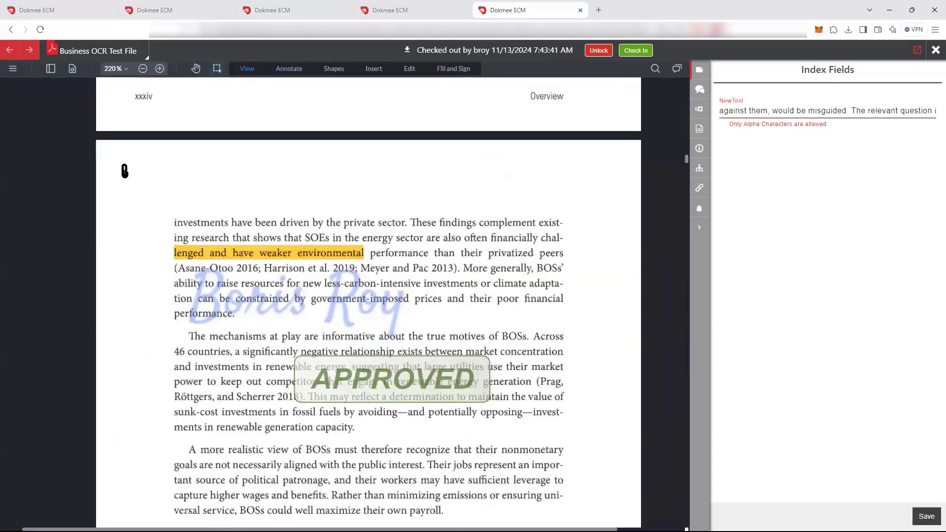
Link the first-line text "private sector. These findings" on page 37 to page 7 and follow the link
left_click_drag(353, 222, 472, 223)
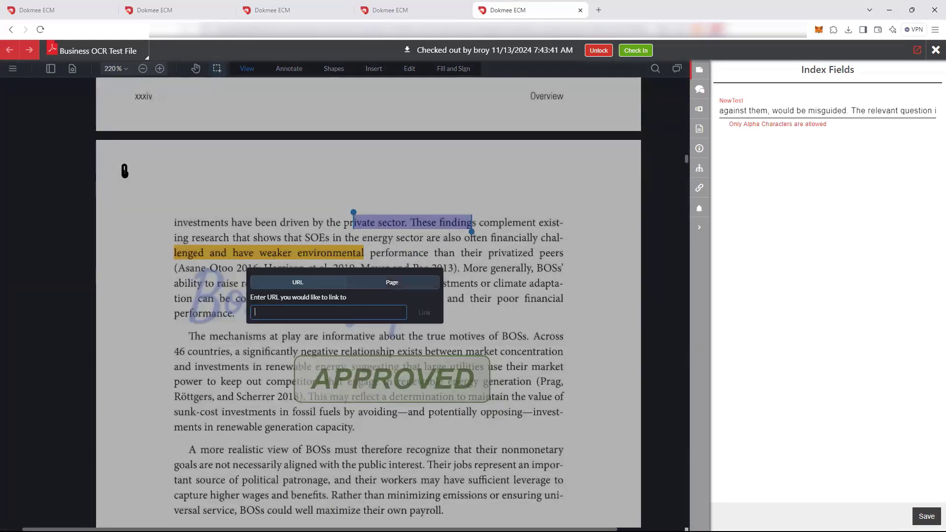
left_click(392, 282)
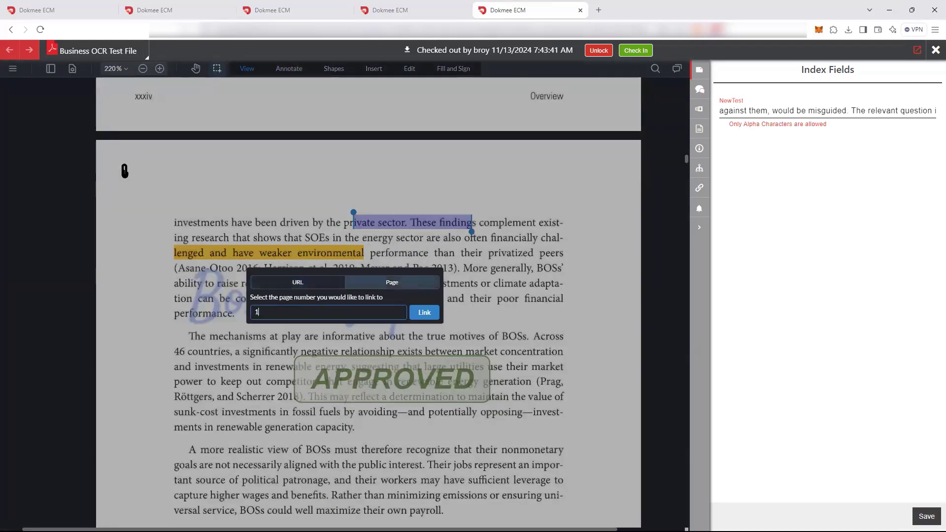
key("BackSpace")
type("7")
key("Return")
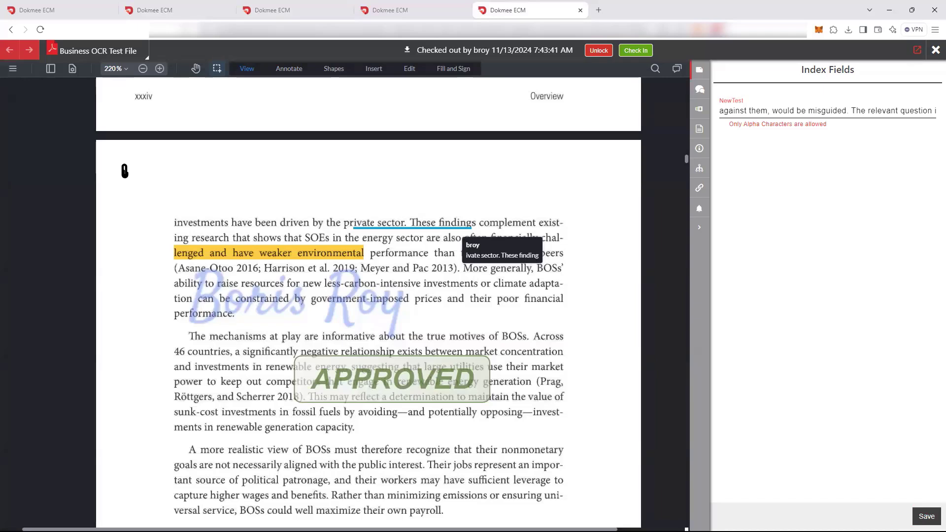
left_click(458, 224)
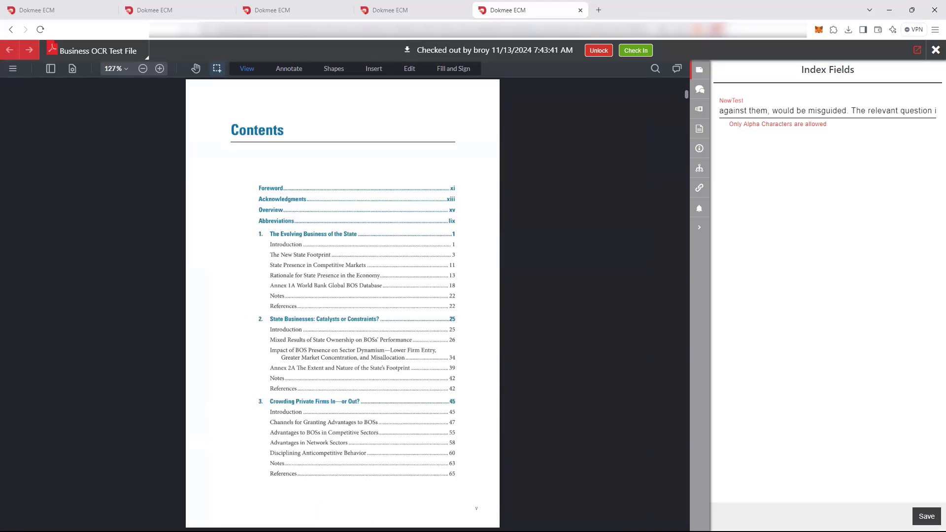
Link the text "Much Bigger than Pri" in the O.3 entry of the Figures list to the URL dokmee.com
scroll(342, 303, "down", 15)
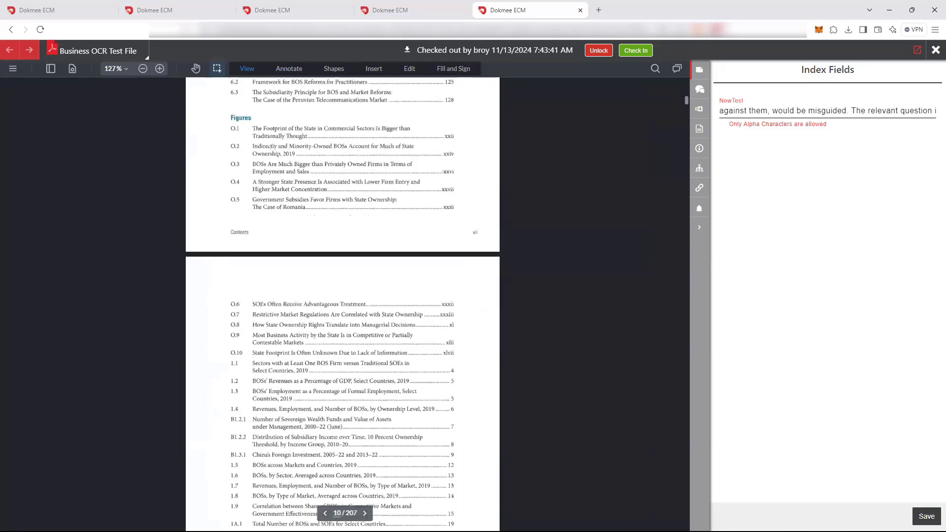
left_click_drag(278, 164, 332, 165)
left_click(354, 186)
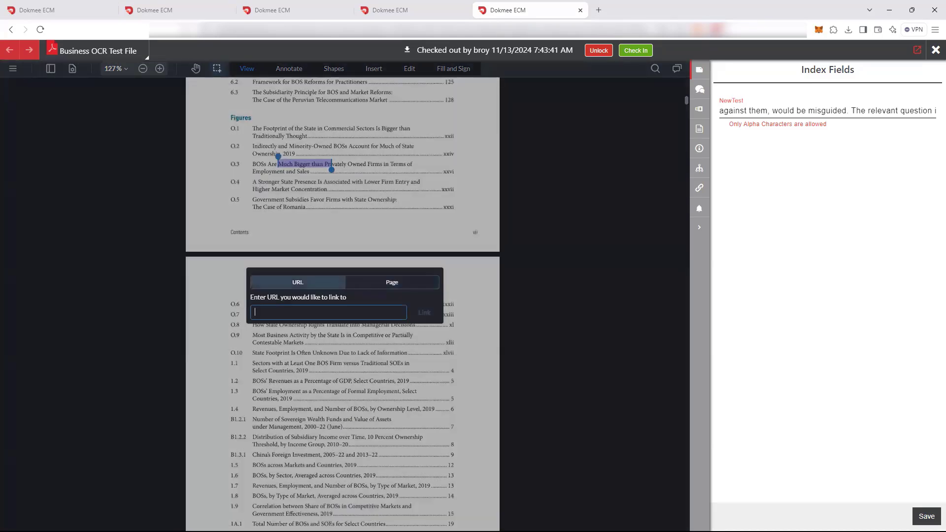
type("dokmee.com")
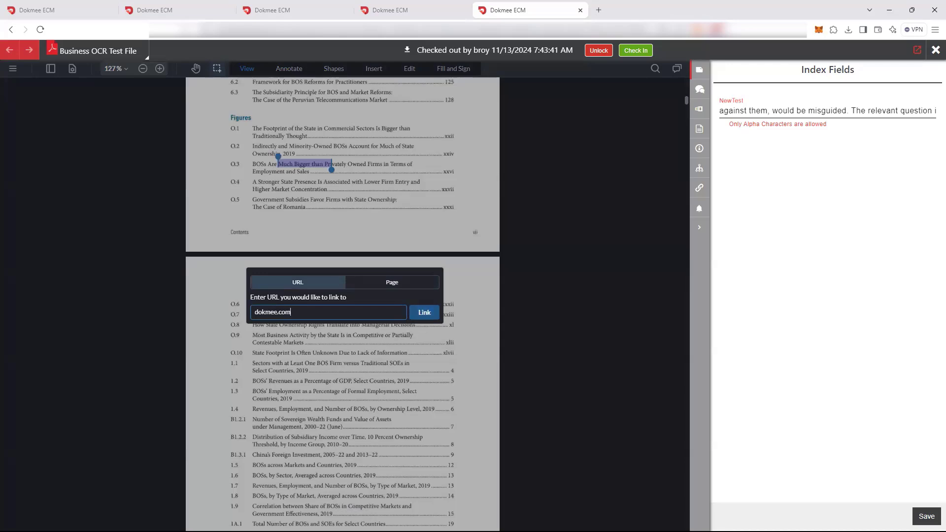
left_click(424, 312)
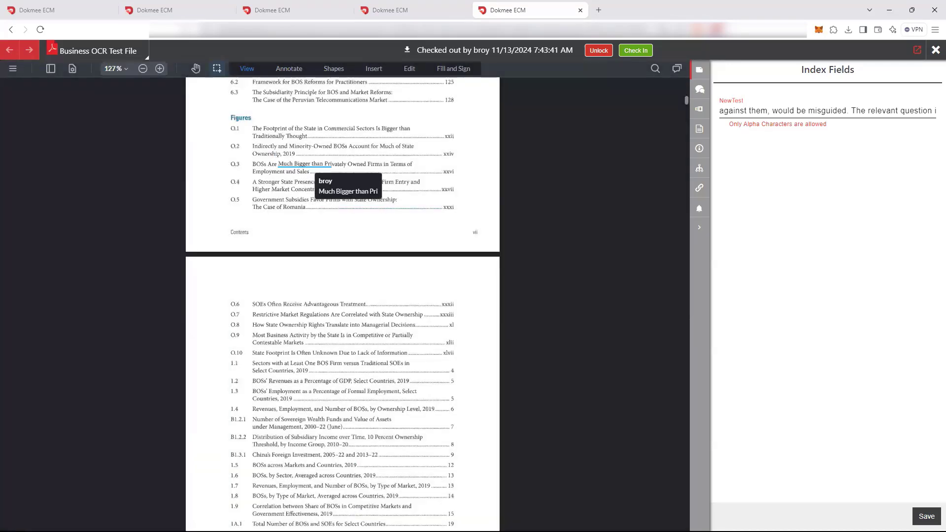
Follow the new dokmee.com link, look through the website's home page and return to the Business OCR Test File
left_click(306, 165)
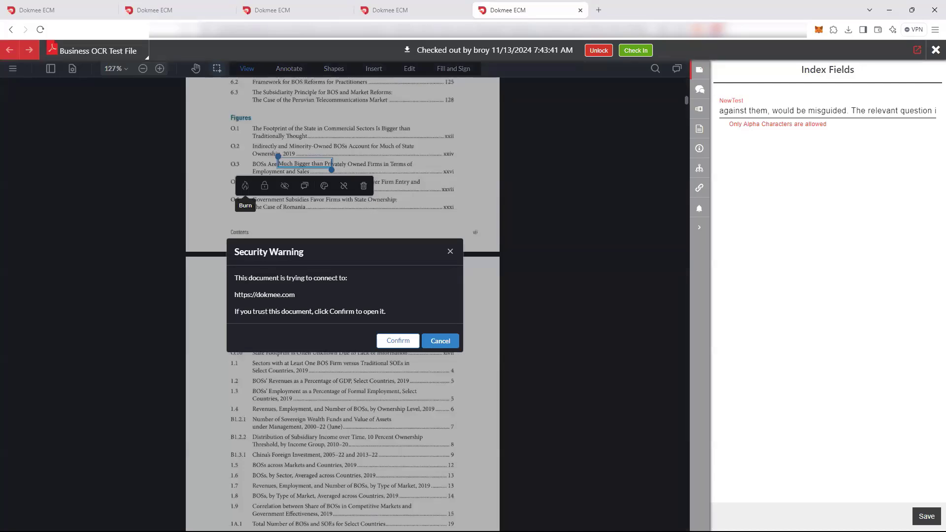
left_click(398, 341)
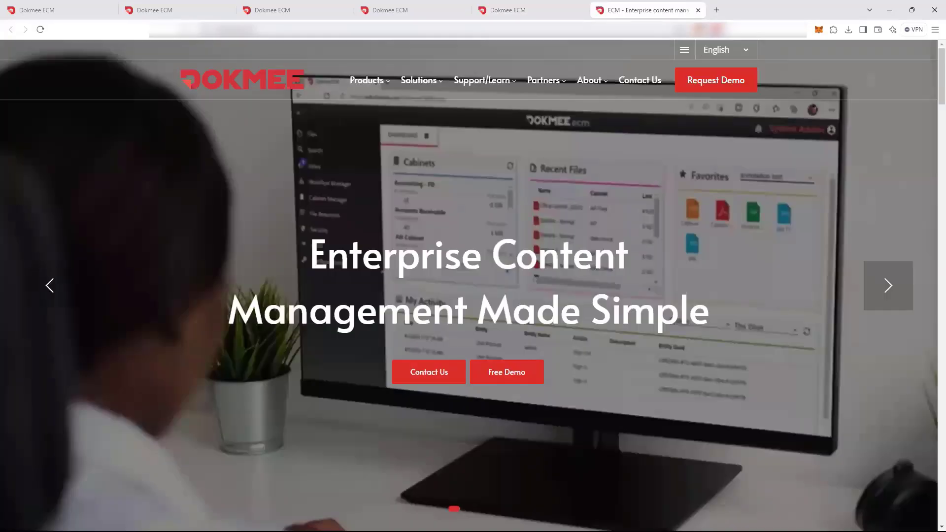
scroll(468, 286, "down", 12)
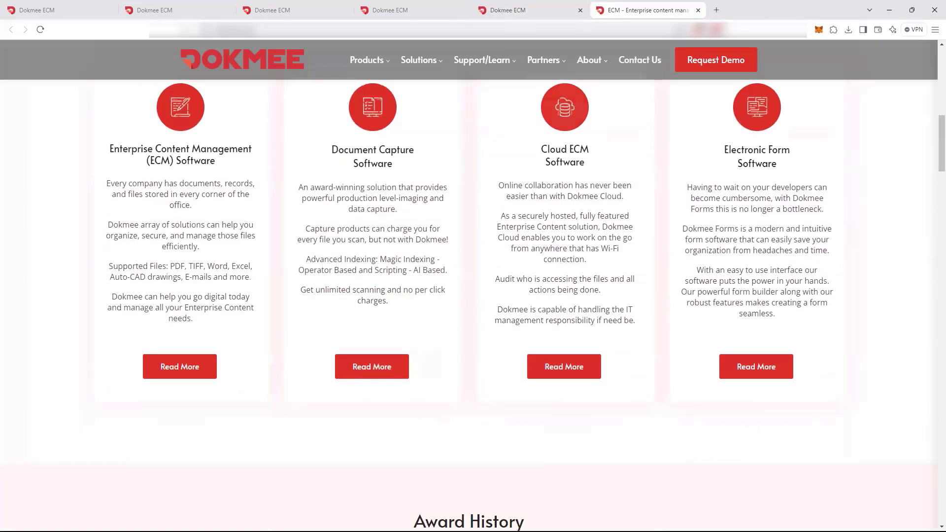
key("ctrl+shift+Tab")
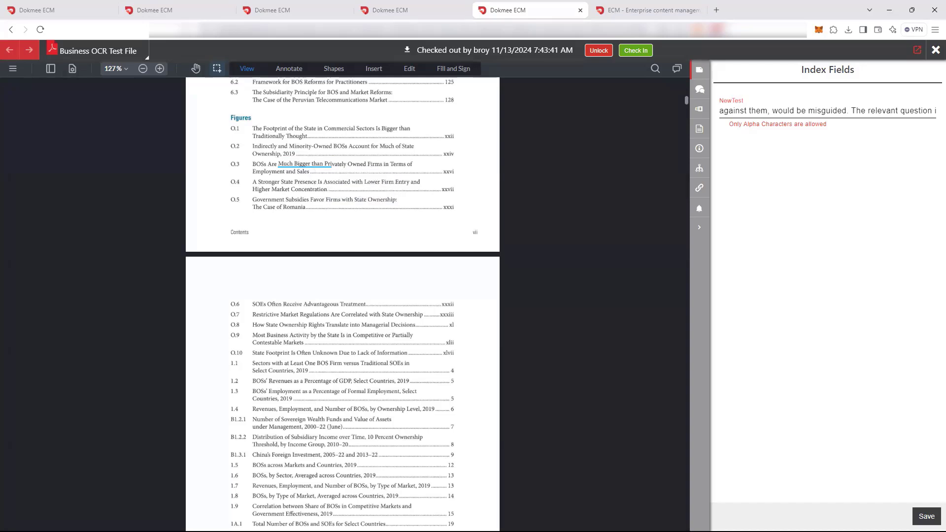
Try the document's zoom levels, reducing the contents pages to 102% and enlarging them to 252%
left_click(142, 69)
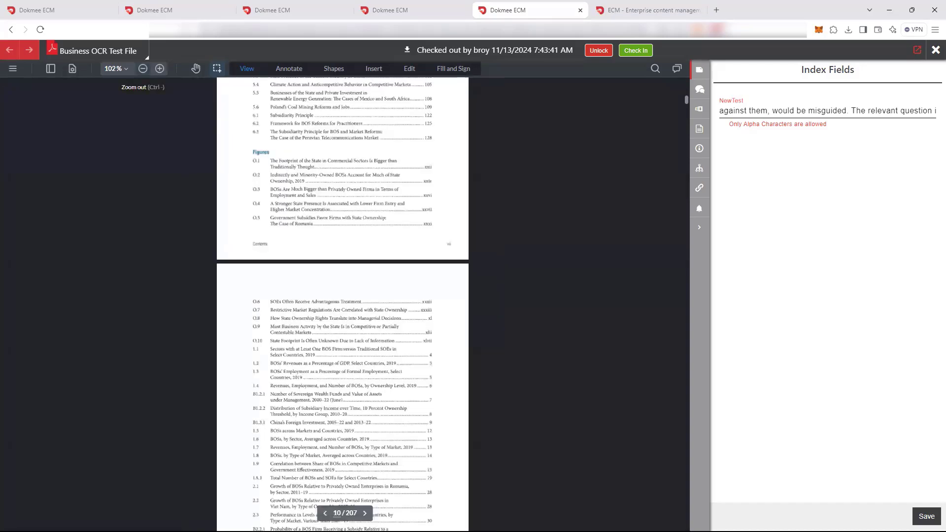
left_click(159, 69)
left_click(159, 68)
left_click(160, 68)
left_click(159, 68)
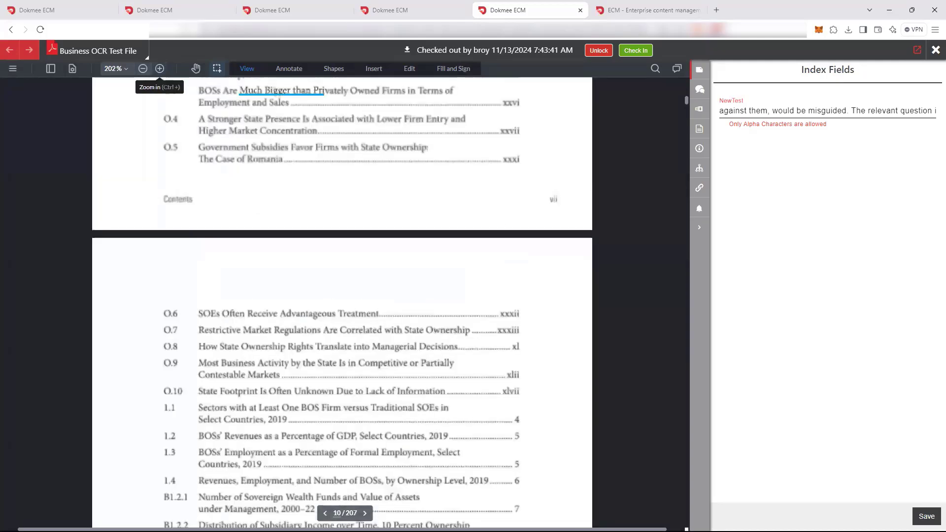
left_click(160, 68)
left_click(159, 69)
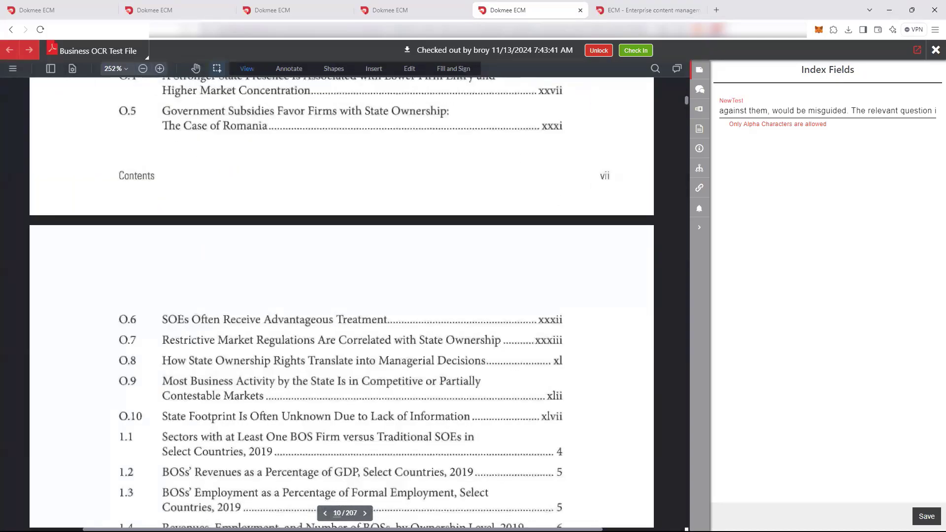